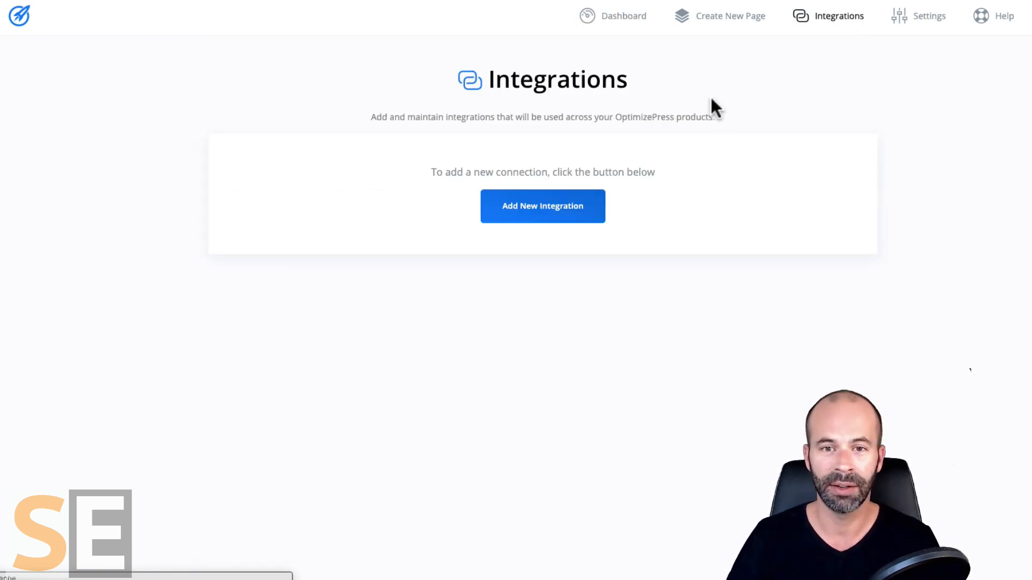
- Browse the full list of services available for a new integration
{"action": "left_click", "coordinate": [519, 206]}
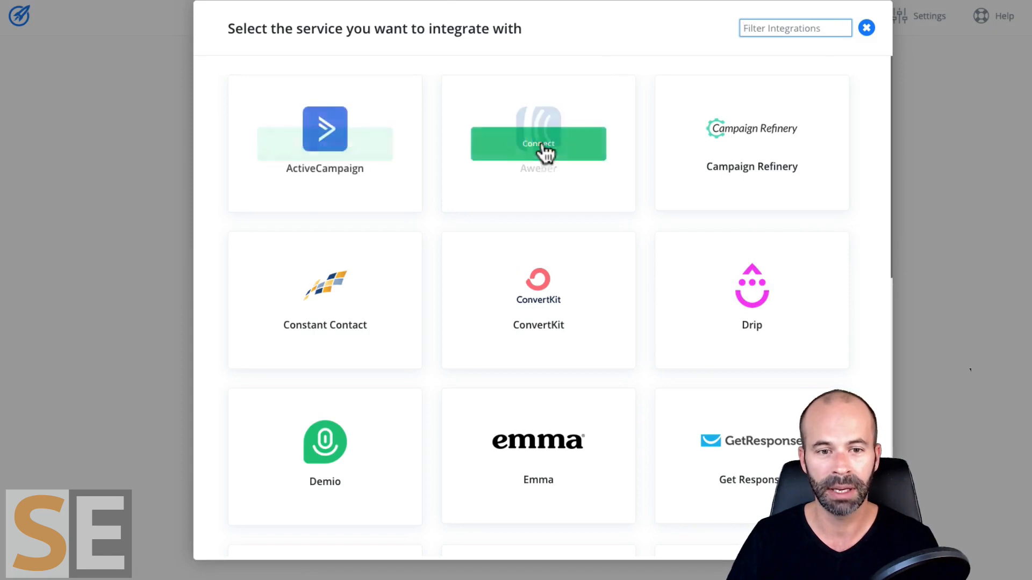
{"action": "scroll", "coordinate": [868, 324], "scroll_direction": "down", "scroll_amount": 2}
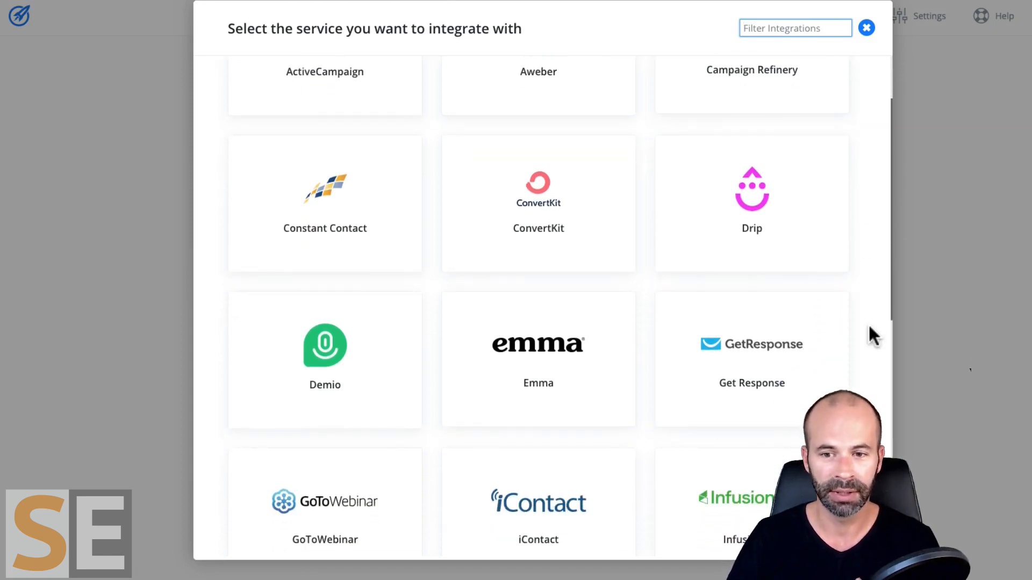
{"action": "scroll", "coordinate": [869, 328], "scroll_direction": "down", "scroll_amount": 10}
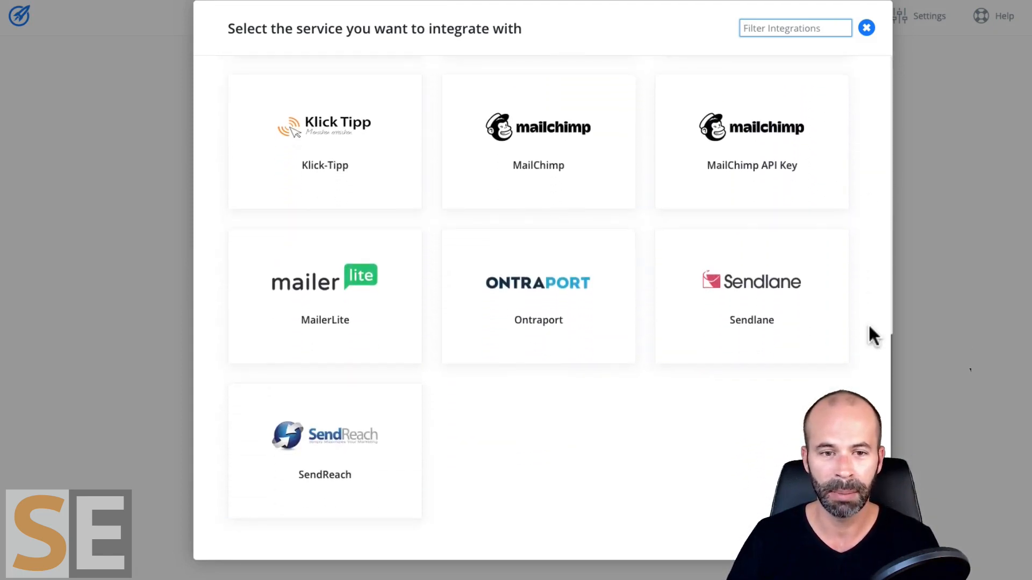
{"action": "scroll", "coordinate": [869, 327], "scroll_direction": "up", "scroll_amount": 12}
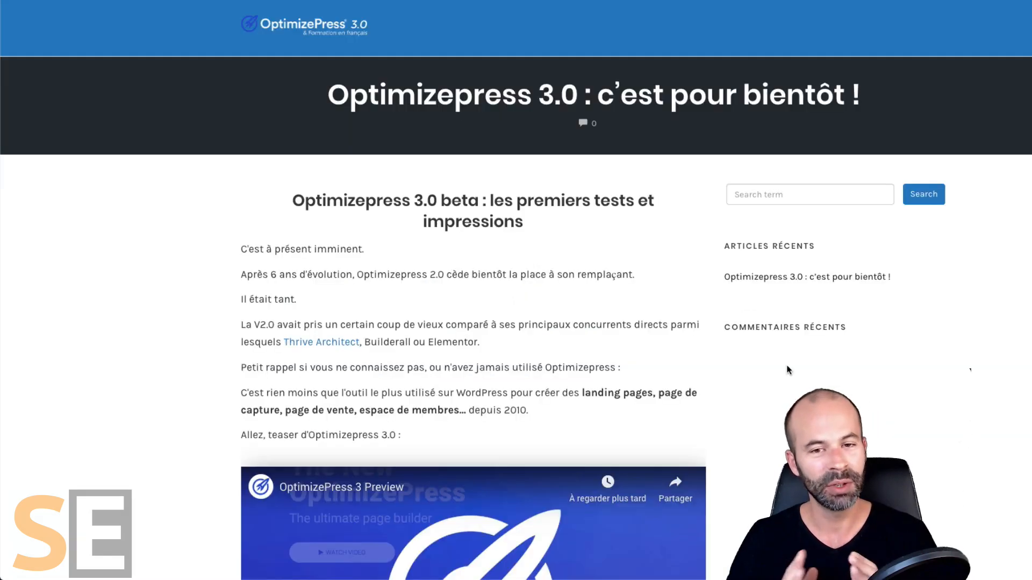
- Read through the Optimizepress 3.0 article down to the section on cloud templates
{"action": "scroll", "coordinate": [788, 370], "scroll_direction": "down", "scroll_amount": 10}
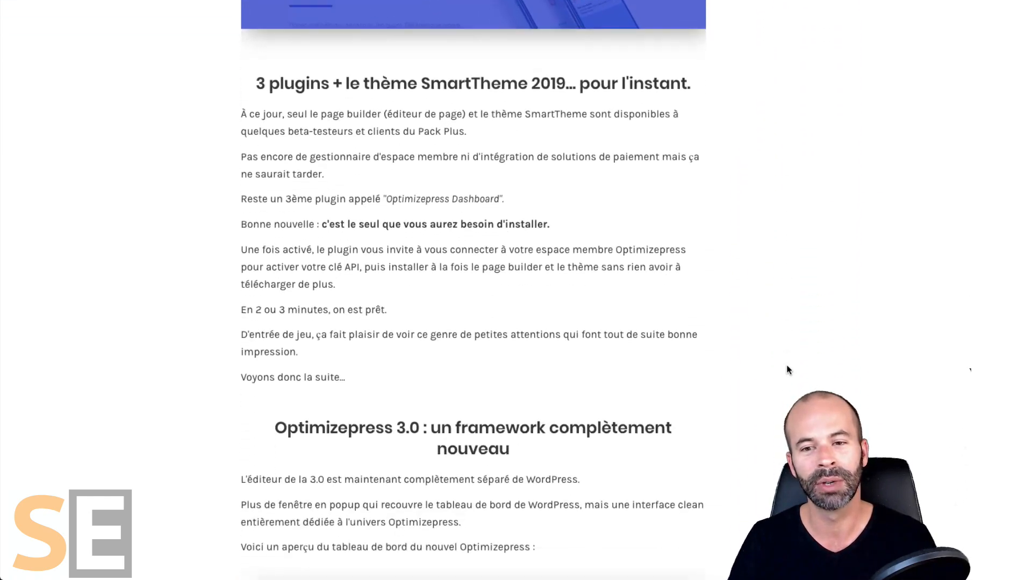
{"action": "scroll", "coordinate": [787, 366], "scroll_direction": "down", "scroll_amount": 11}
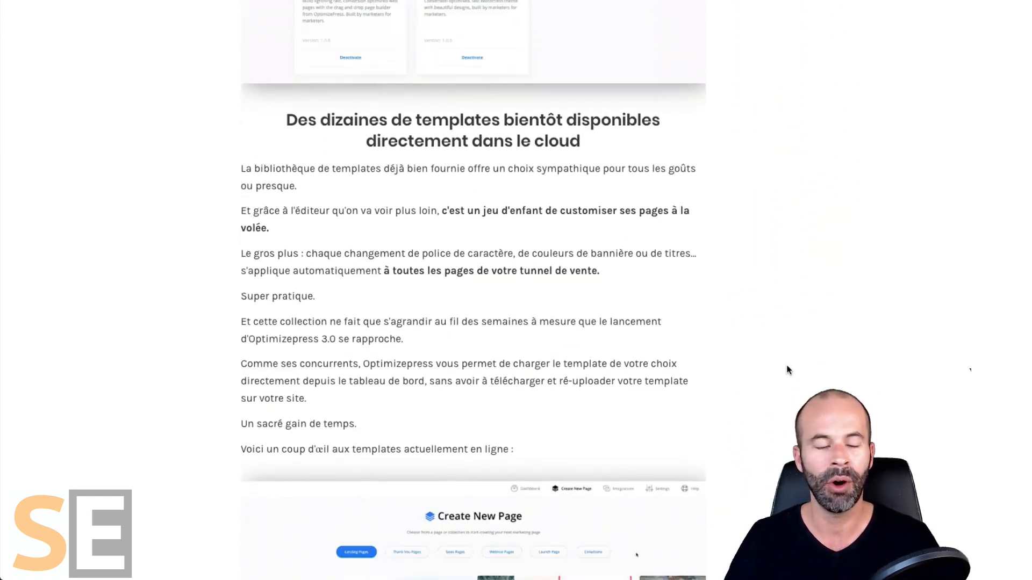
{"action": "scroll", "coordinate": [785, 366], "scroll_direction": "down", "scroll_amount": 7}
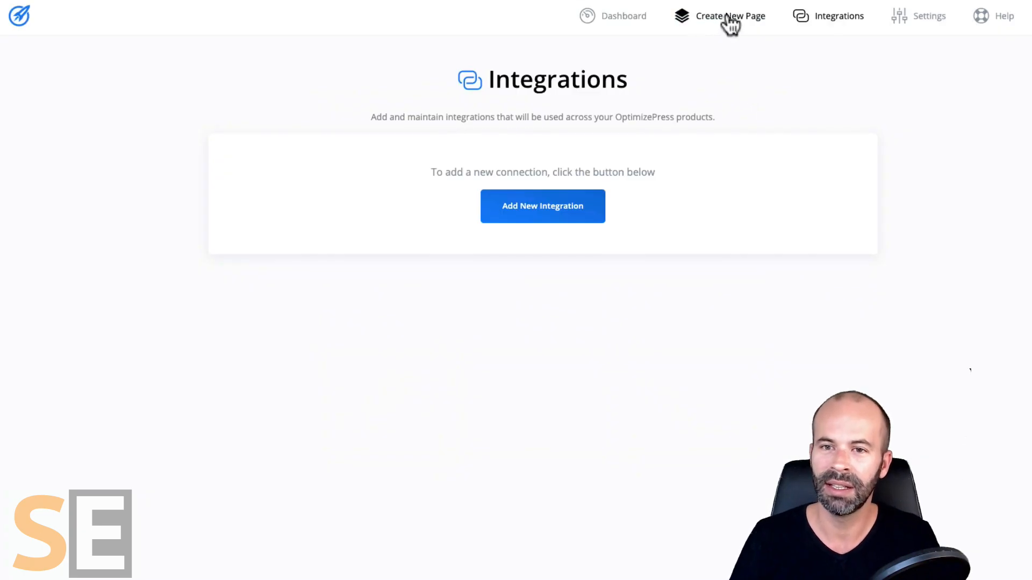
- Create a new page titled "Test" from the Affiliate Guide Landing Page template
{"action": "left_click", "coordinate": [708, 16]}
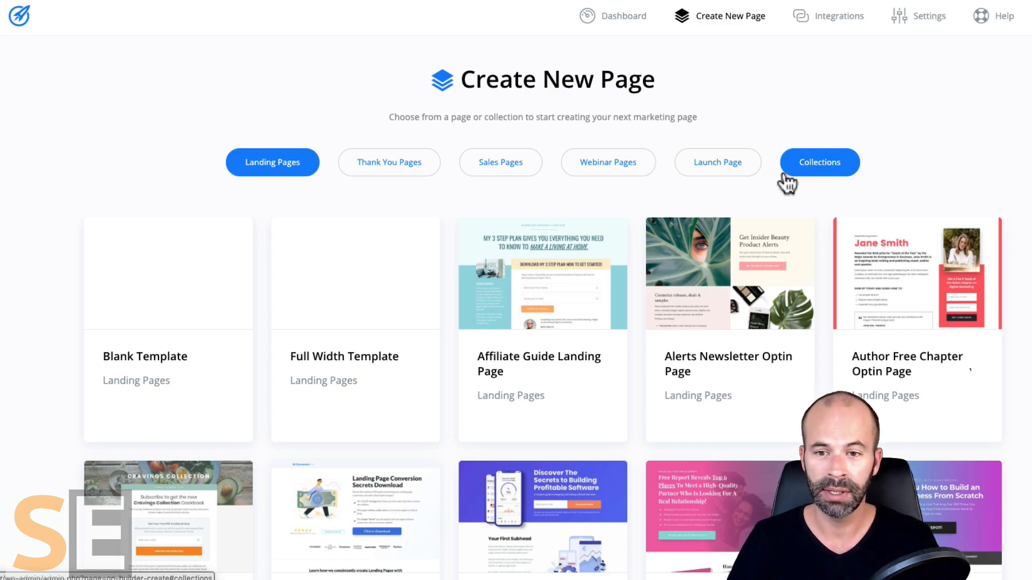
{"action": "scroll", "coordinate": [636, 299], "scroll_direction": "down", "scroll_amount": 2}
{"action": "scroll", "coordinate": [635, 294], "scroll_direction": "down", "scroll_amount": 15}
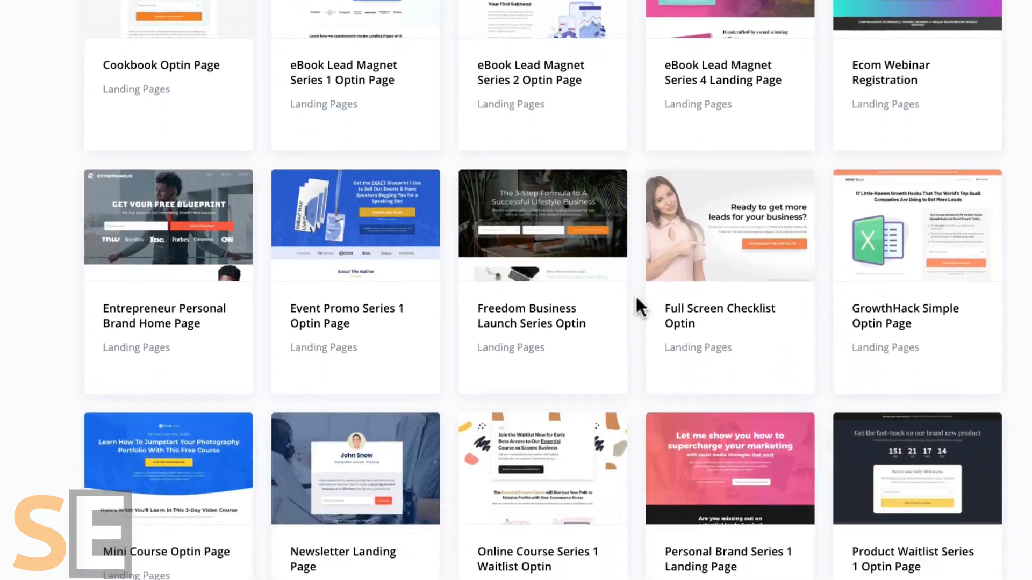
{"action": "scroll", "coordinate": [635, 294], "scroll_direction": "up", "scroll_amount": 17}
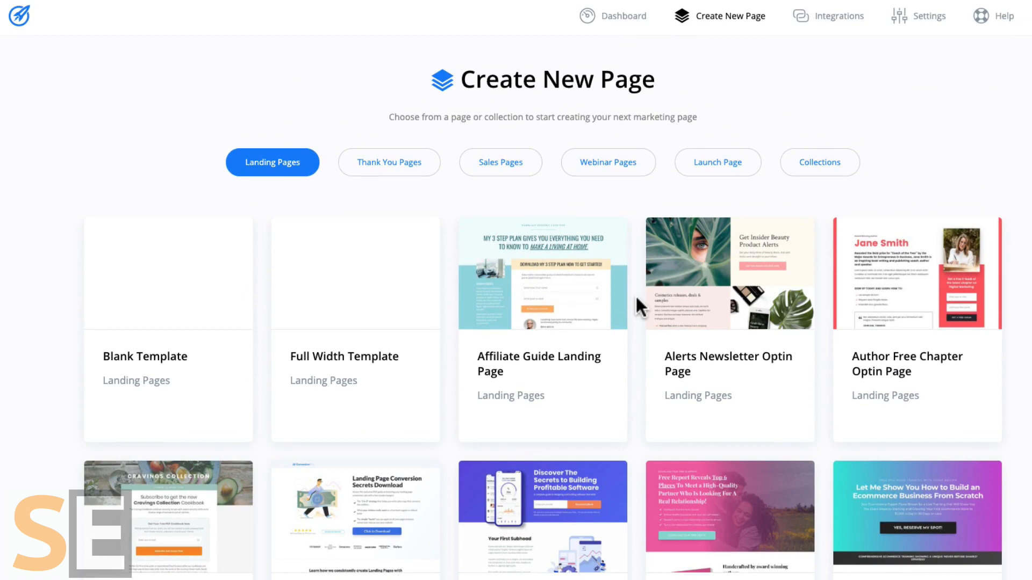
{"action": "mouse_move", "coordinate": [519, 294]}
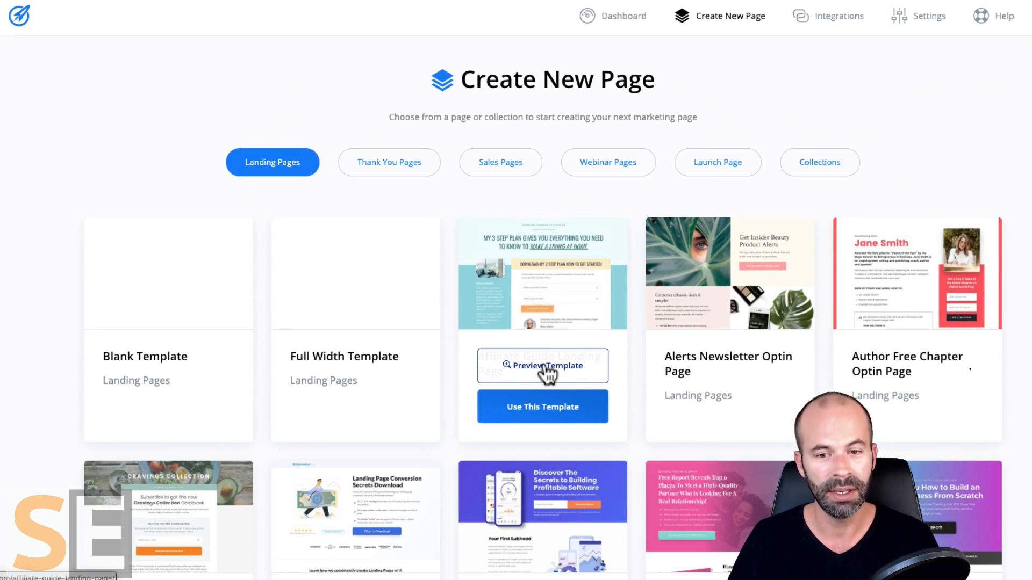
{"action": "left_click", "coordinate": [521, 407]}
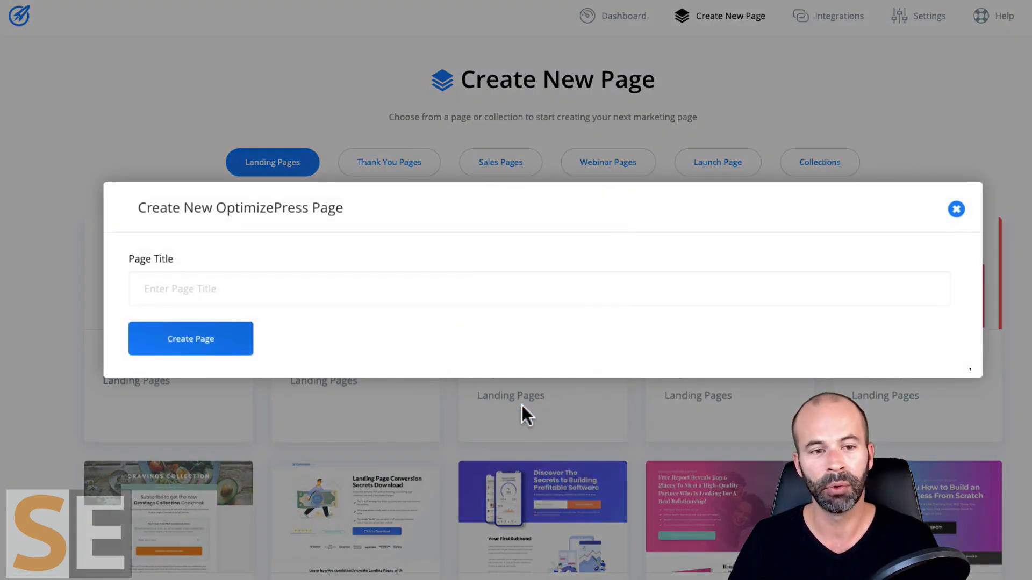
{"action": "left_click", "coordinate": [471, 279]}
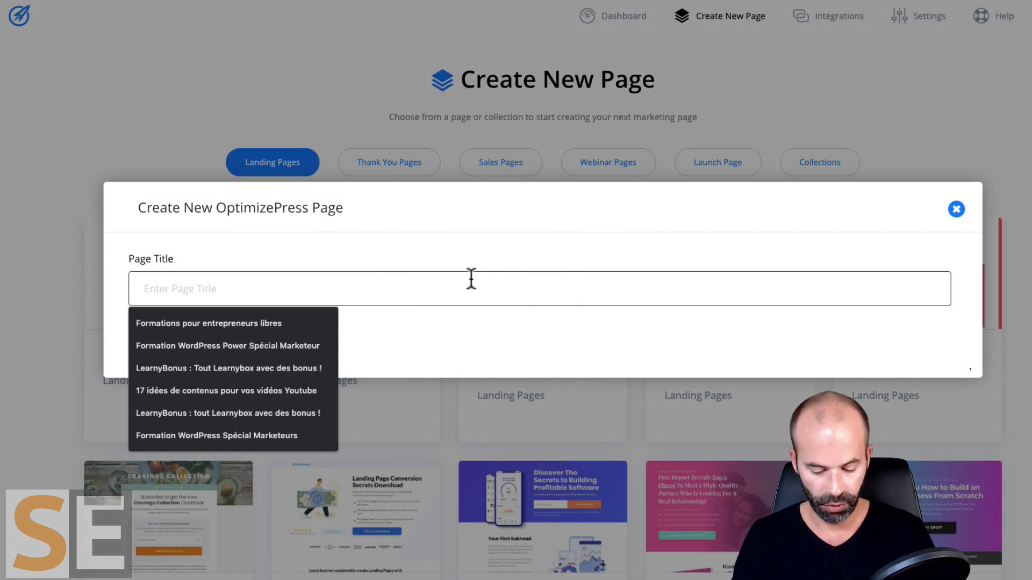
{"action": "type", "text": "Test"}
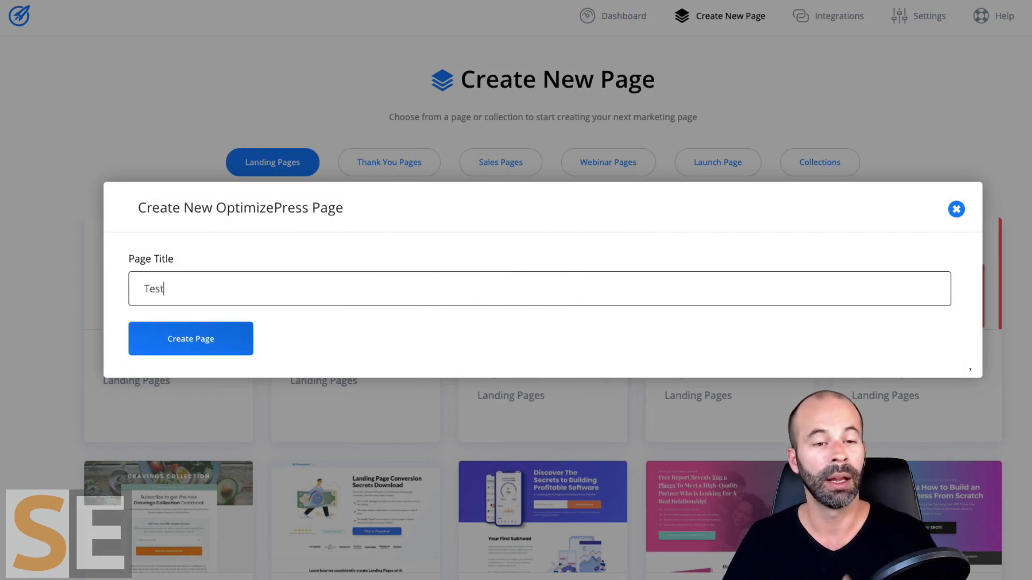
{"action": "left_click", "coordinate": [174, 336]}
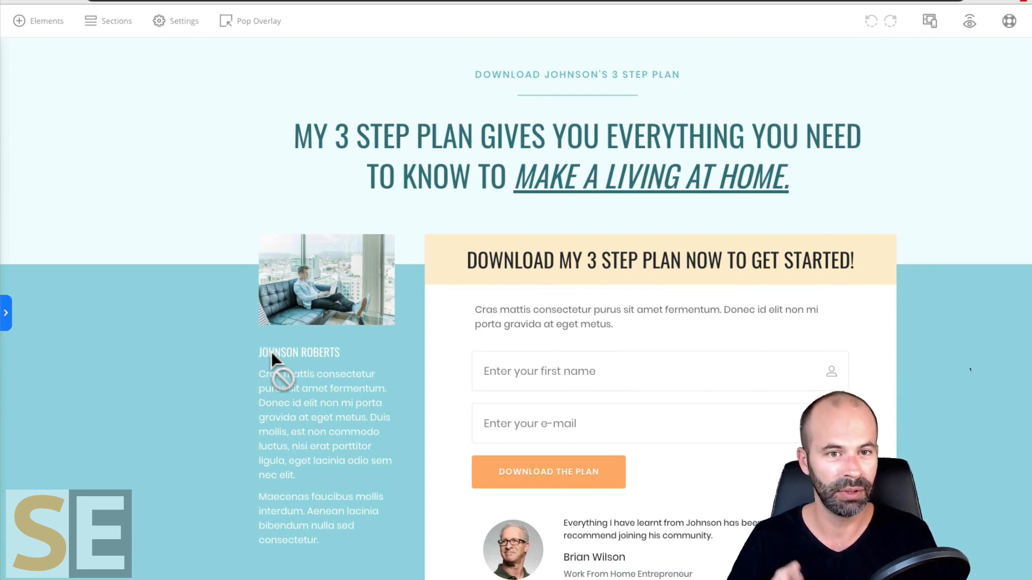
- Replace the small headline above the main title with "Télécharger mon cadeau"
{"action": "scroll", "coordinate": [271, 352], "scroll_direction": "down", "scroll_amount": 10}
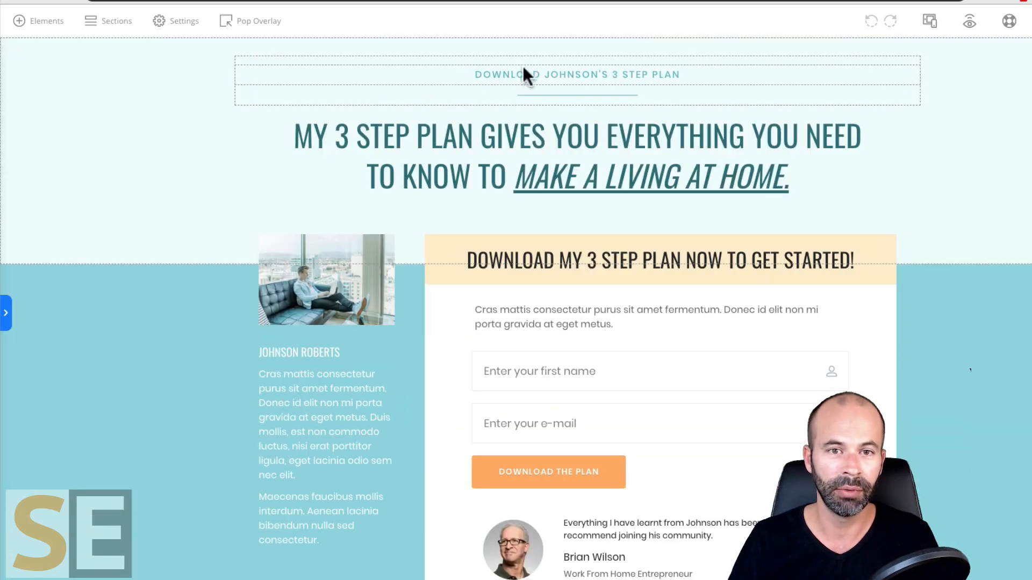
{"action": "left_click", "coordinate": [522, 69]}
{"action": "triple_click", "coordinate": [521, 74]}
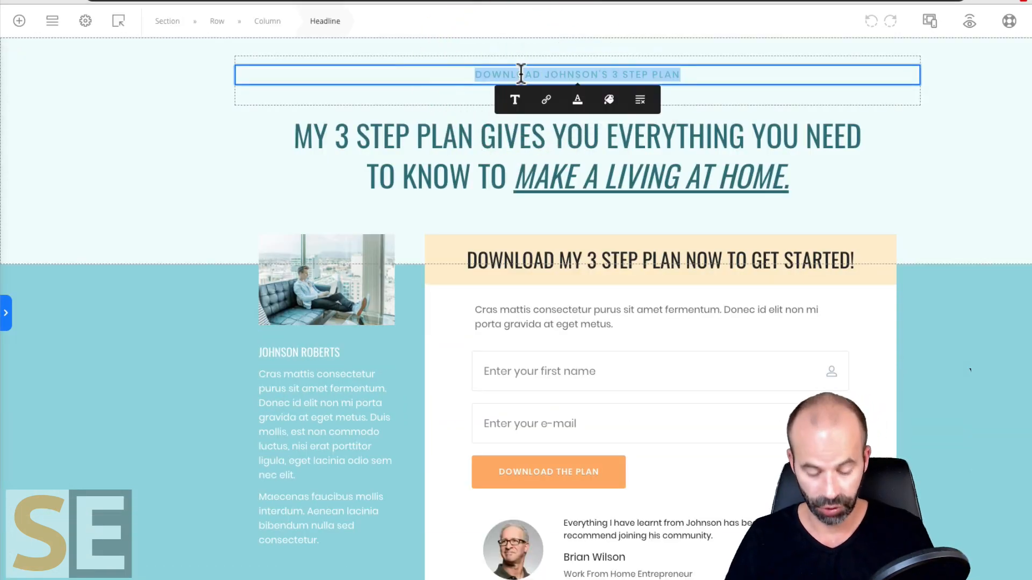
{"action": "type", "text": "Télécha"}
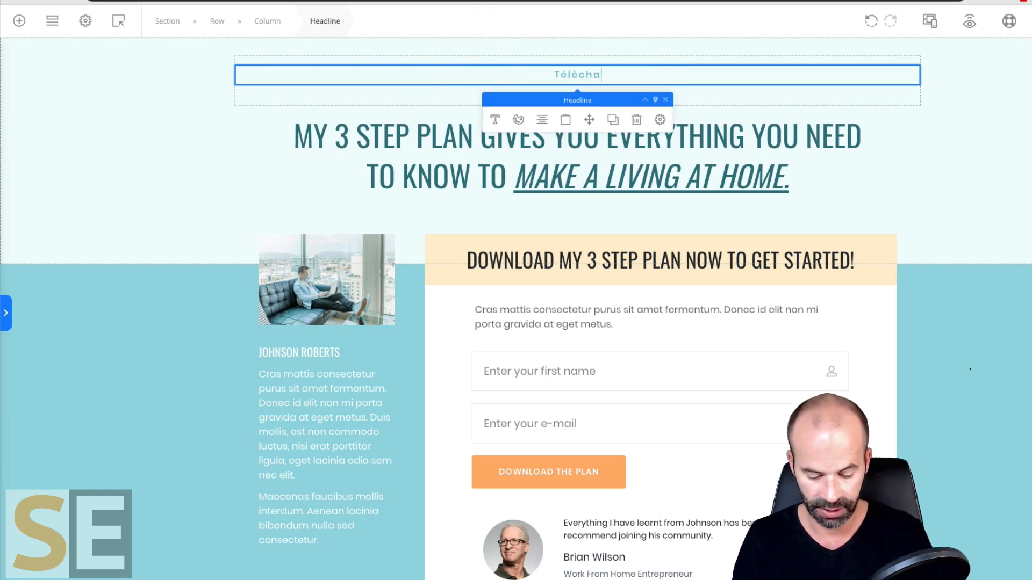
{"action": "type", "text": "rger mon cadeau"}
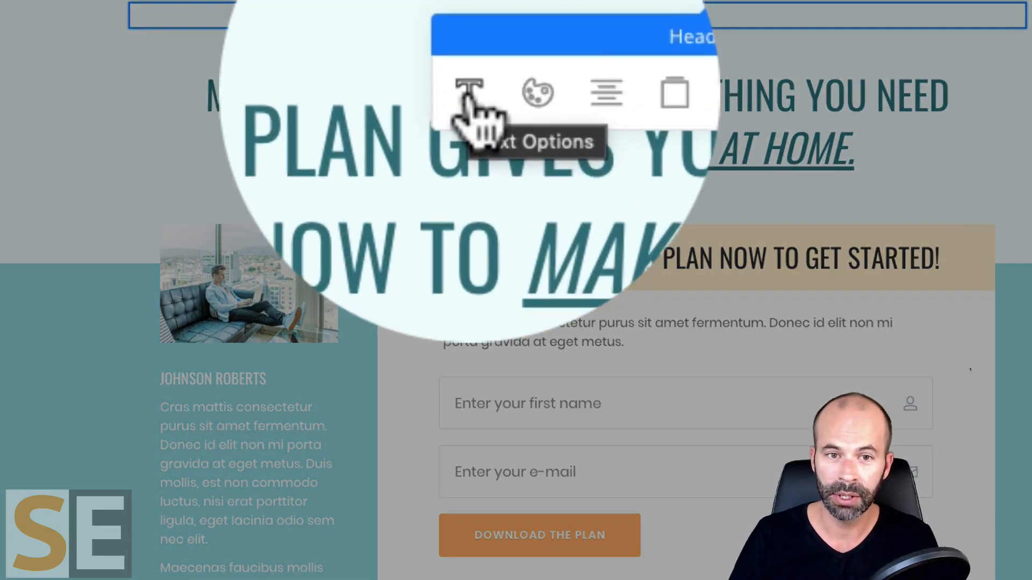
- Set the small headline's font family to ABeeZee and slightly increase its text size
{"action": "left_click", "coordinate": [469, 88]}
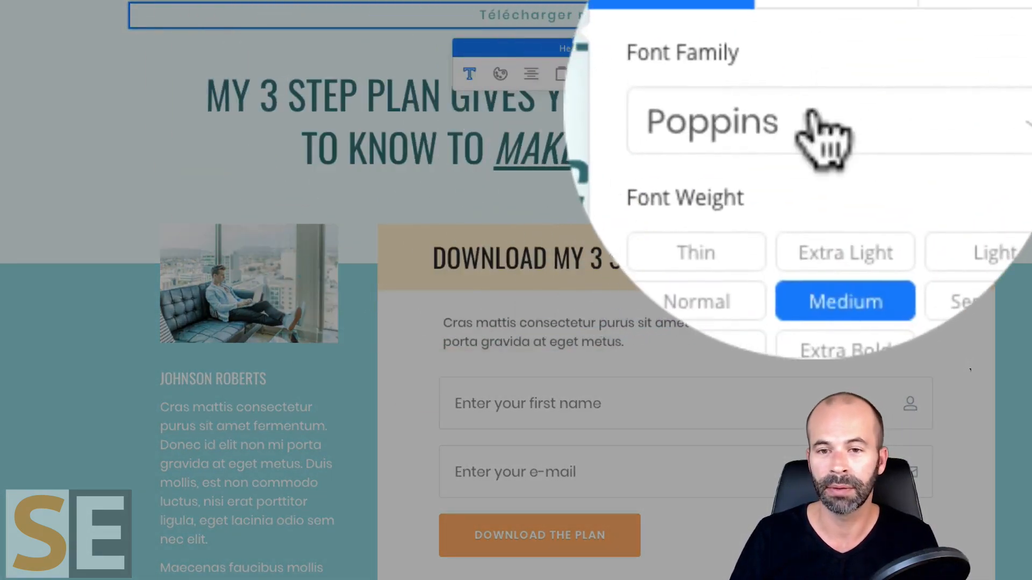
{"action": "left_click", "coordinate": [813, 115]}
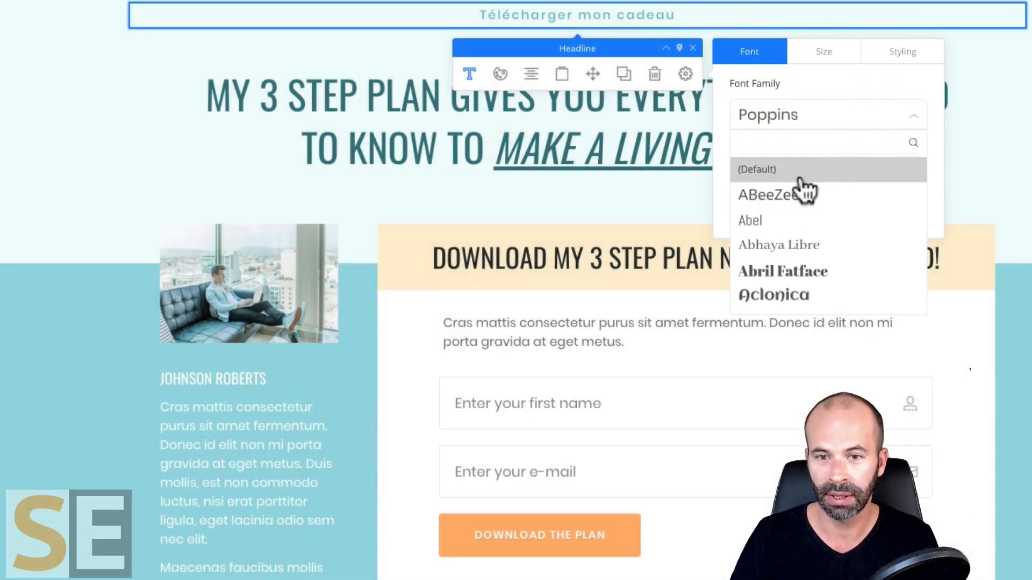
{"action": "left_click", "coordinate": [799, 194]}
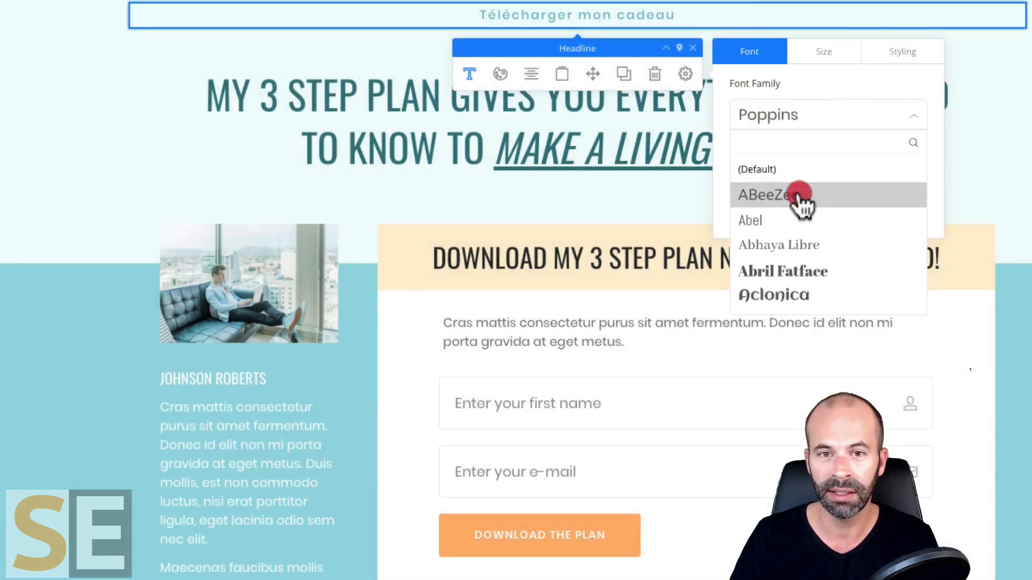
{"action": "left_click", "coordinate": [822, 52]}
{"action": "left_click_drag", "start_coordinate": [750, 115], "coordinate": [763, 120]}
- Style the small headline with the Headline 3 tag, italic font style and capitalized words
{"action": "left_click", "coordinate": [895, 61]}
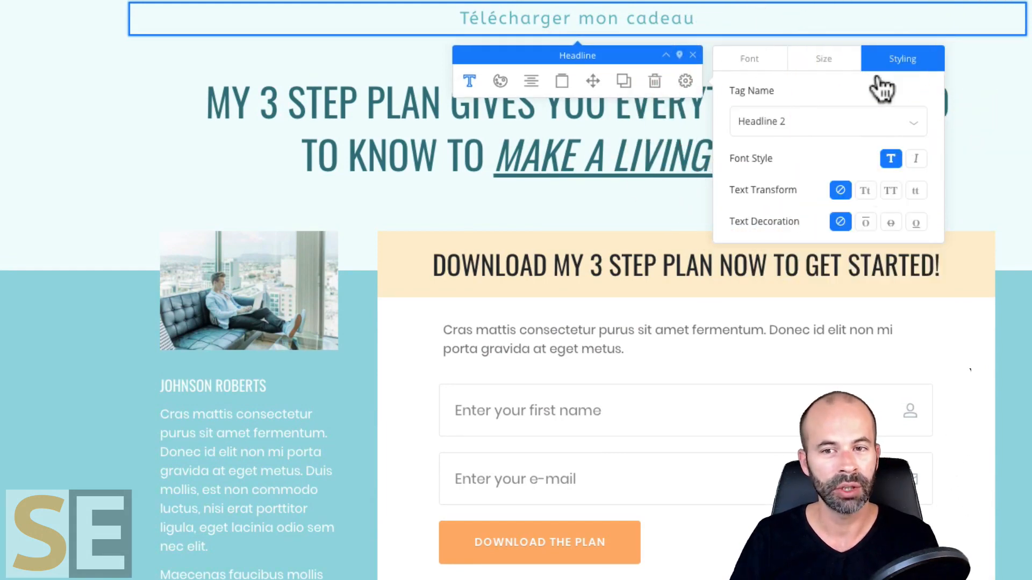
{"action": "left_click", "coordinate": [820, 132]}
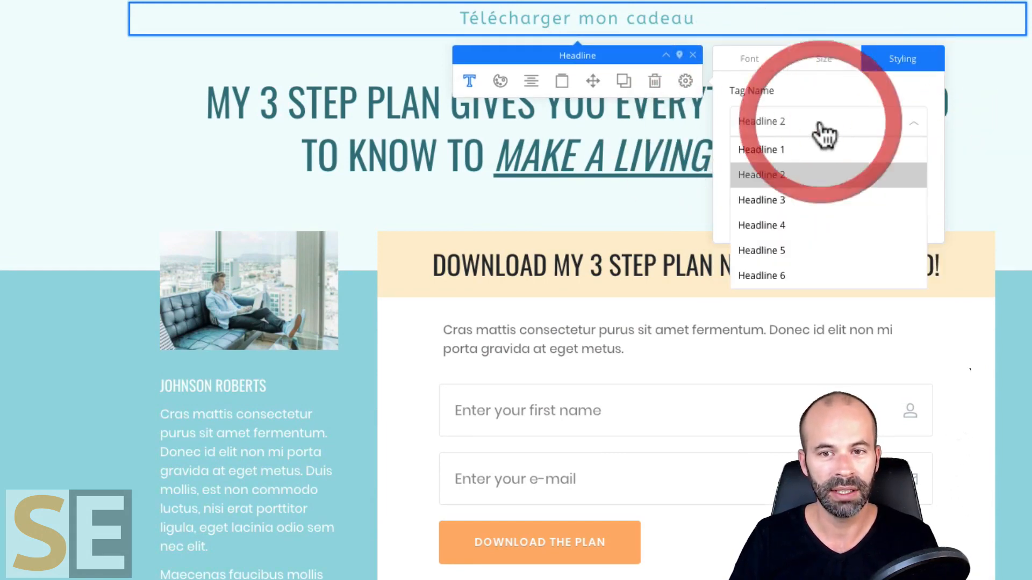
{"action": "left_click", "coordinate": [792, 197]}
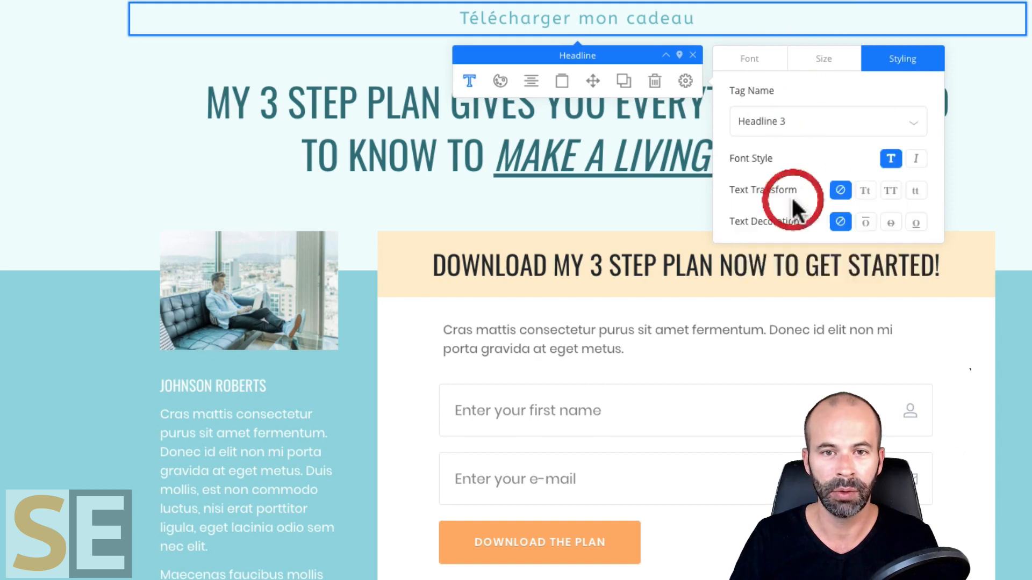
{"action": "left_click", "coordinate": [916, 158]}
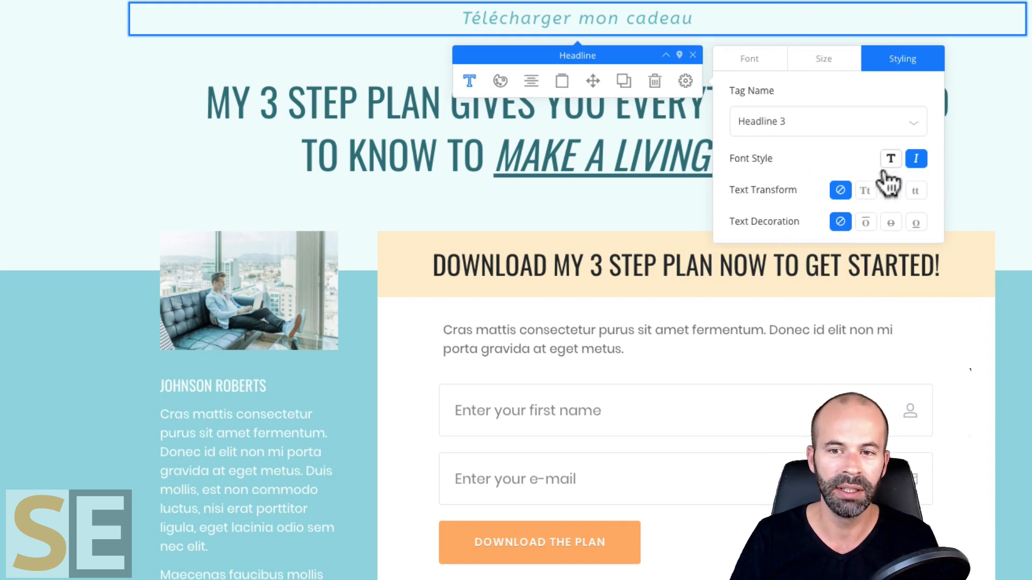
{"action": "left_click", "coordinate": [865, 191]}
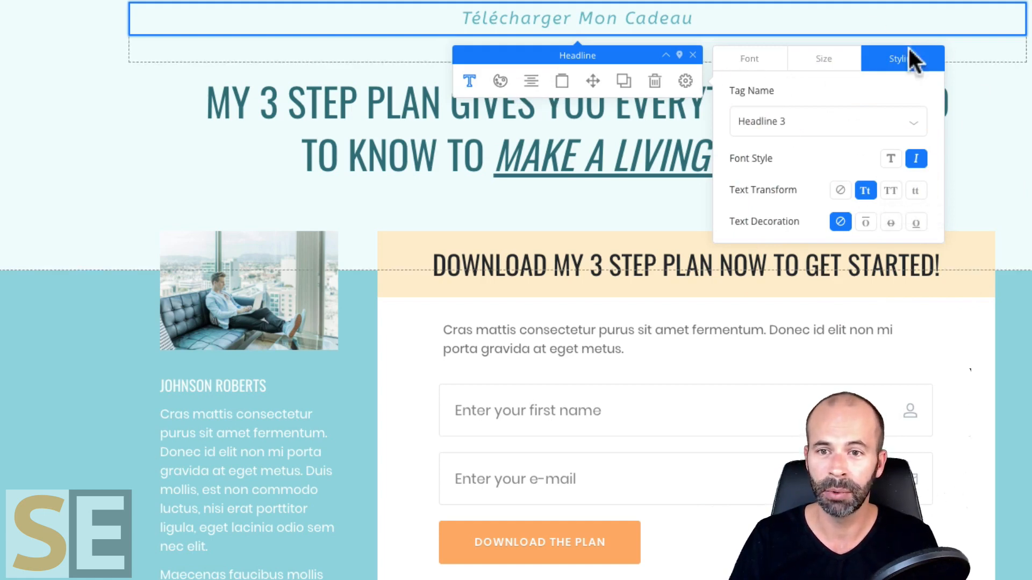
- Change the small headline's text colour to red, #d80c00
{"action": "left_click", "coordinate": [500, 83]}
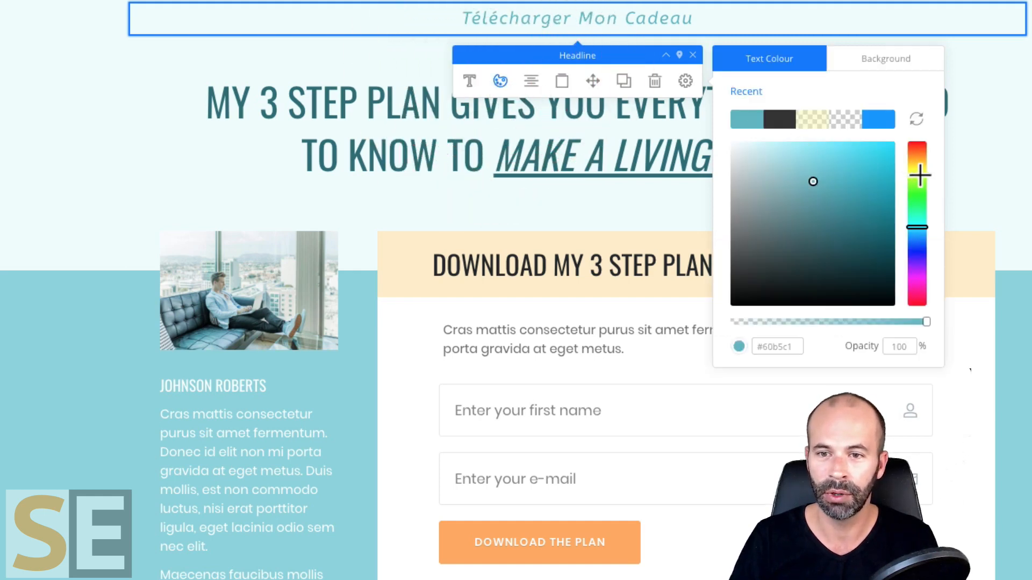
{"action": "mouse_move", "coordinate": [920, 176]}
{"action": "left_mouse_down"}
{"action": "mouse_move", "coordinate": [920, 144]}
{"action": "mouse_move", "coordinate": [895, 166]}
{"action": "left_mouse_up"}
{"action": "left_click", "coordinate": [896, 164]}
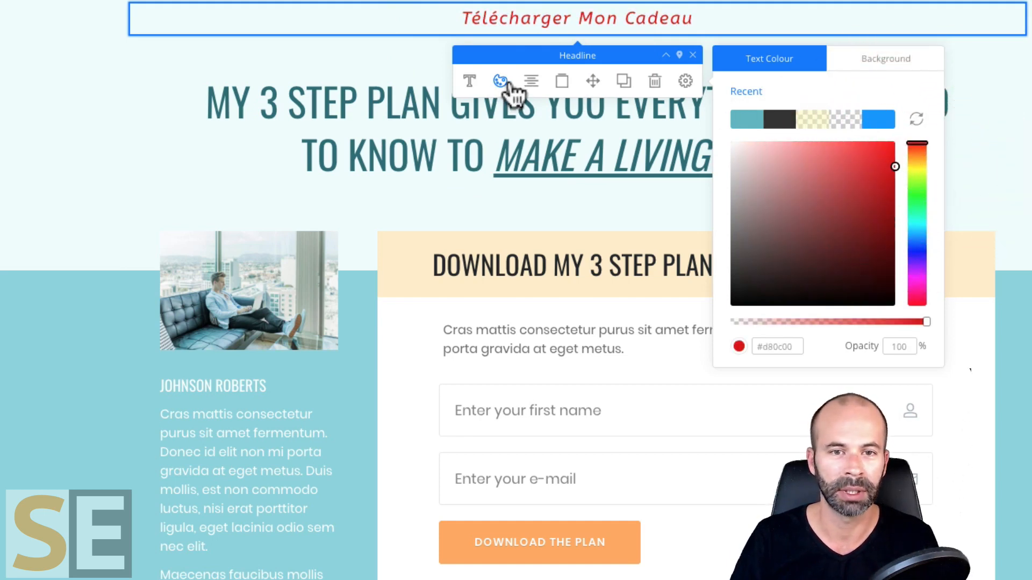
- Apply the third text shadow preset to the small headline and check the shadow's detailed styling options
{"action": "left_click", "coordinate": [531, 81]}
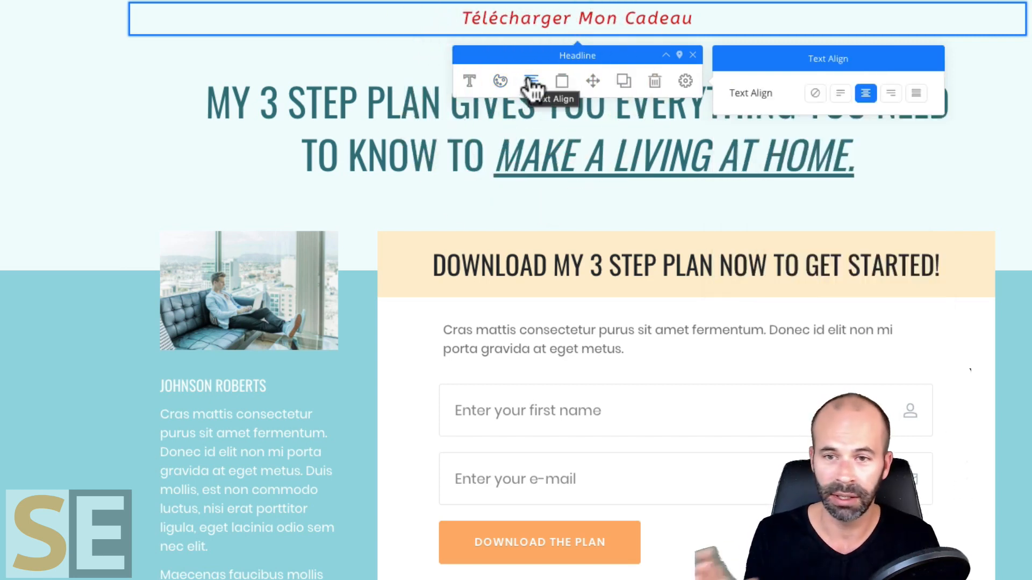
{"action": "left_click", "coordinate": [563, 82]}
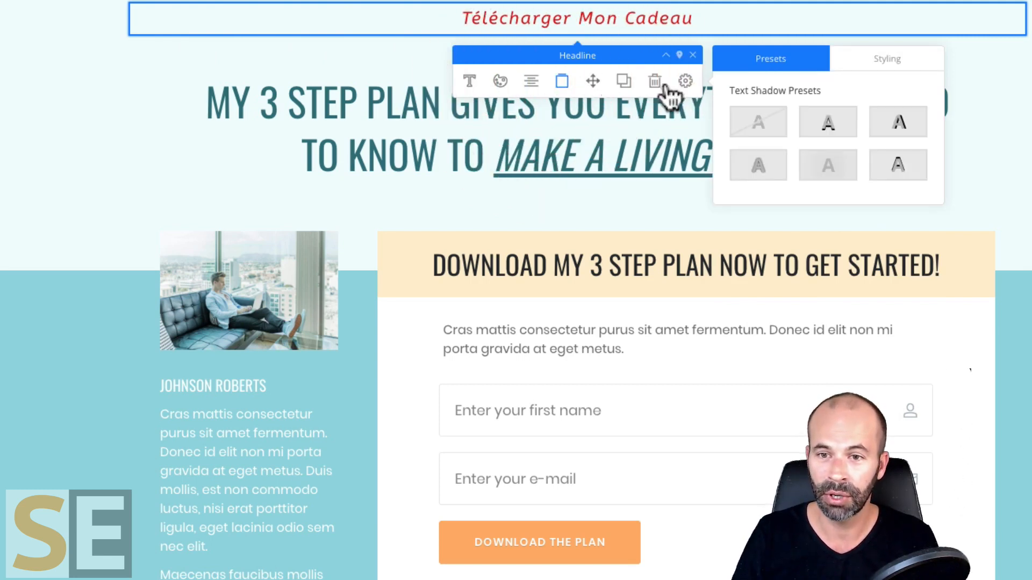
{"action": "left_click", "coordinate": [828, 125]}
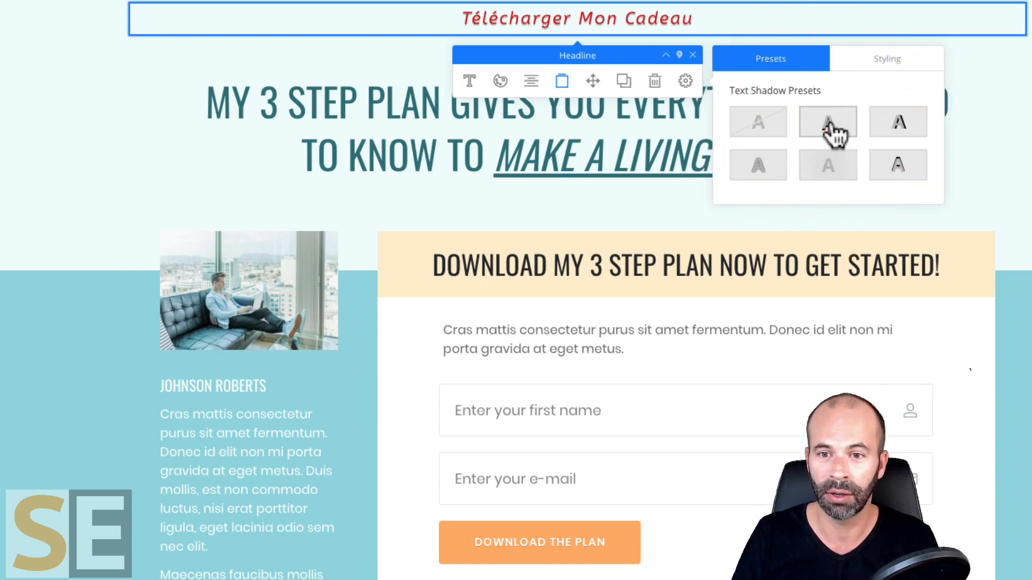
{"action": "left_click", "coordinate": [896, 162]}
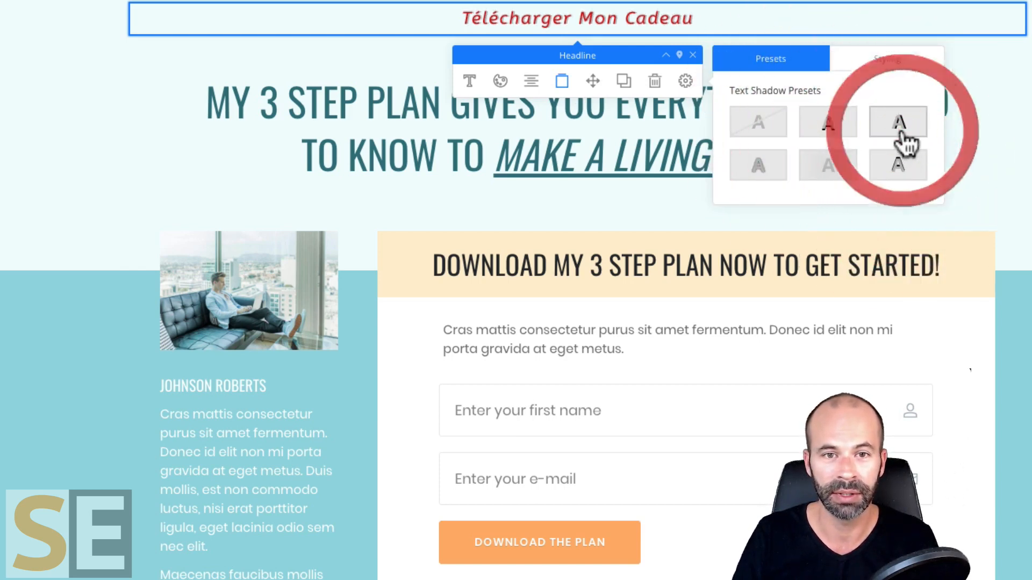
{"action": "left_click", "coordinate": [893, 63]}
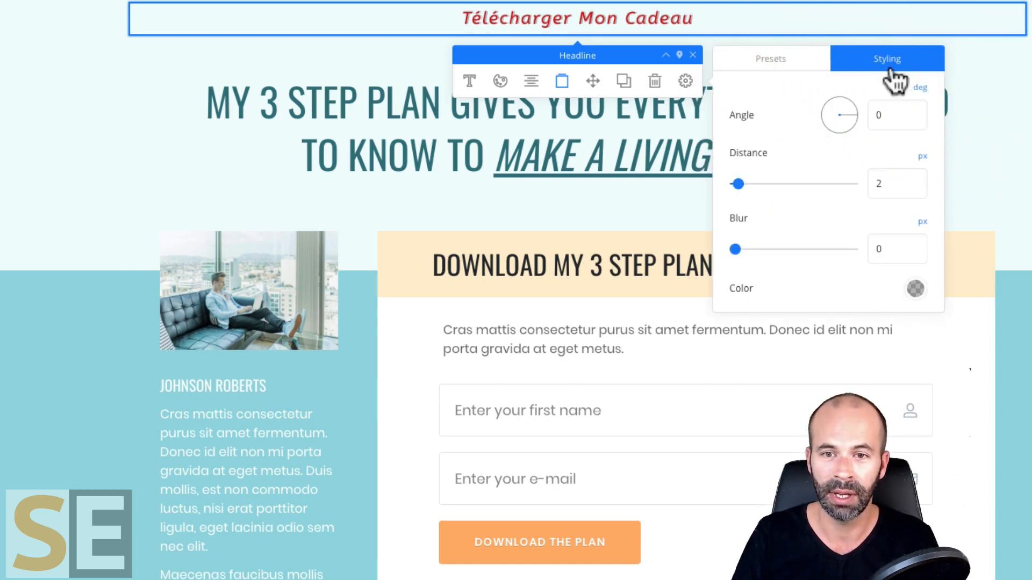
{"action": "left_click", "coordinate": [623, 81]}
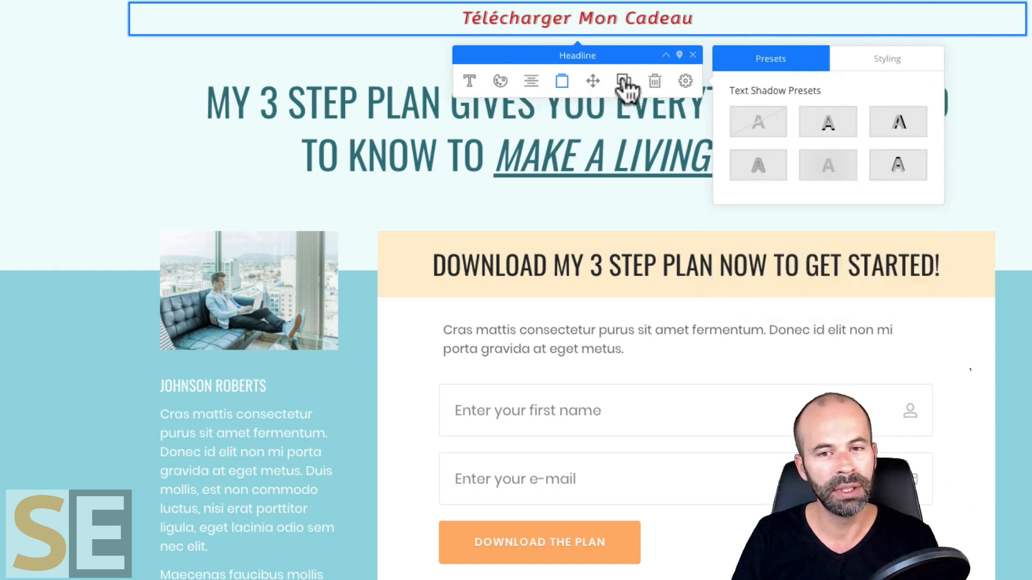
- Duplicate the small red headline, look over the copy's spacing settings, and delete the copy
{"action": "left_click", "coordinate": [624, 80]}
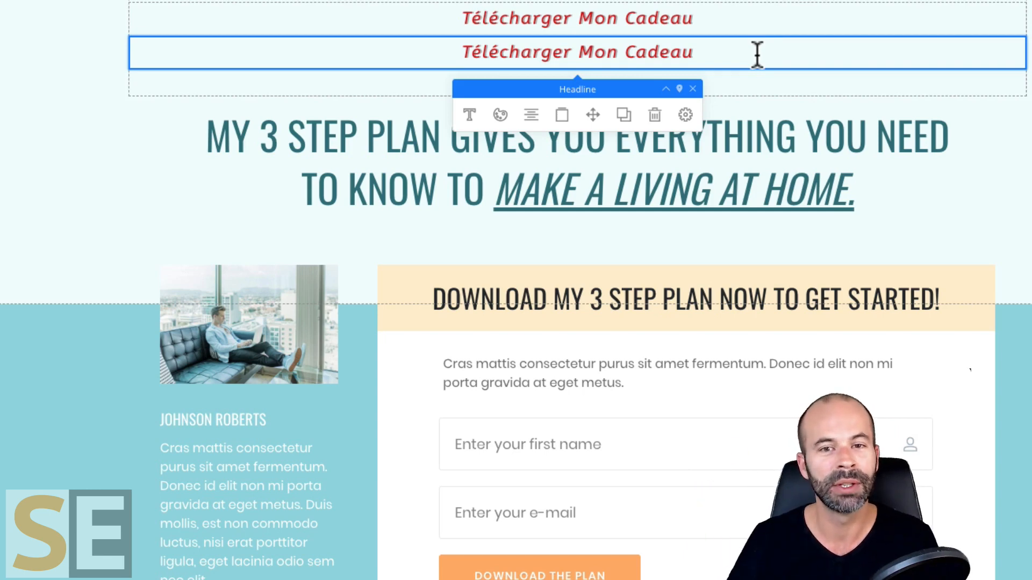
{"action": "left_click", "coordinate": [685, 115]}
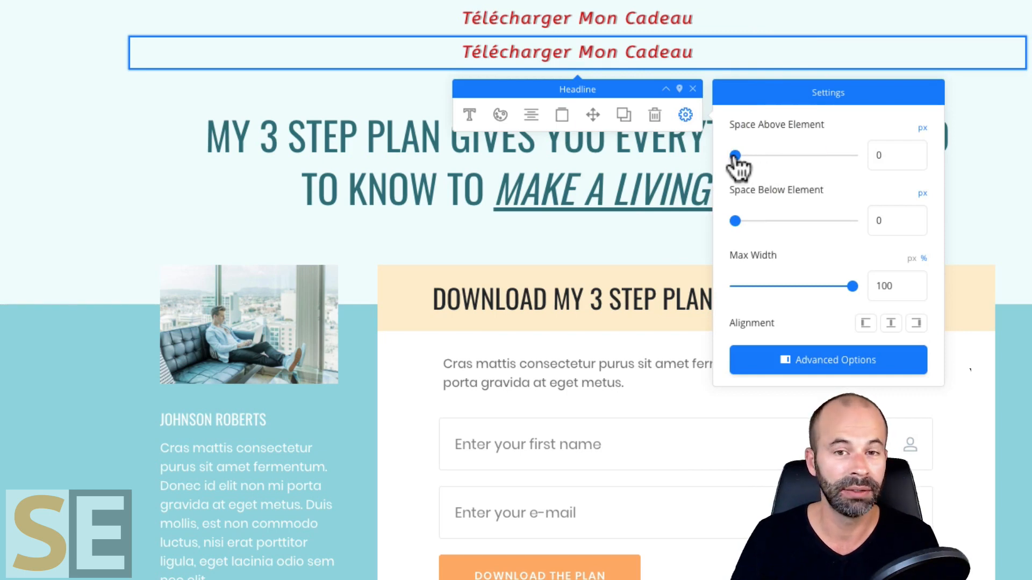
{"action": "mouse_move", "coordinate": [735, 156]}
{"action": "left_mouse_down"}
{"action": "mouse_move", "coordinate": [772, 159]}
{"action": "mouse_move", "coordinate": [723, 159]}
{"action": "left_mouse_up"}
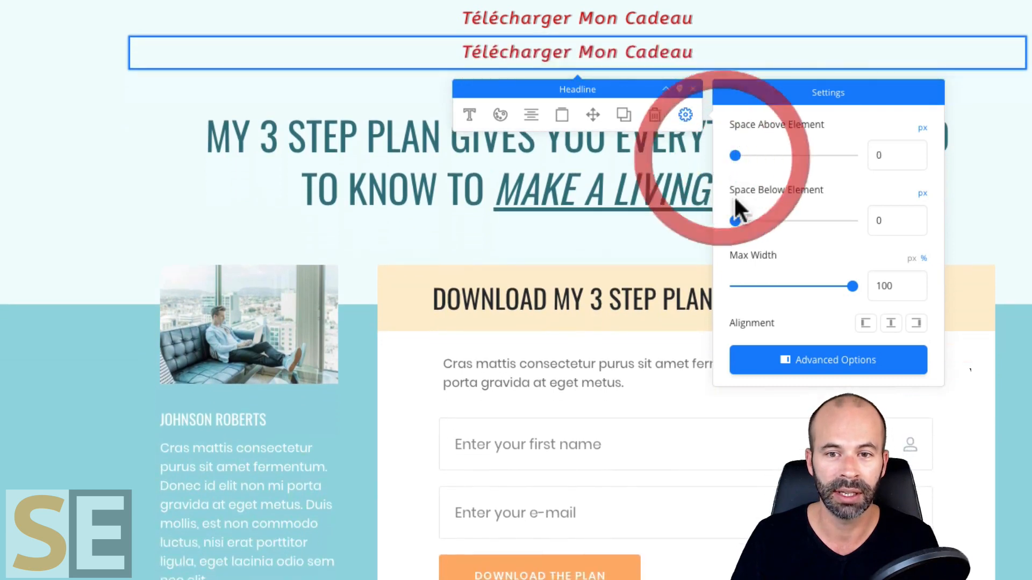
{"action": "mouse_move", "coordinate": [735, 220]}
{"action": "left_mouse_down"}
{"action": "mouse_move", "coordinate": [797, 220]}
{"action": "mouse_move", "coordinate": [735, 222]}
{"action": "left_mouse_up"}
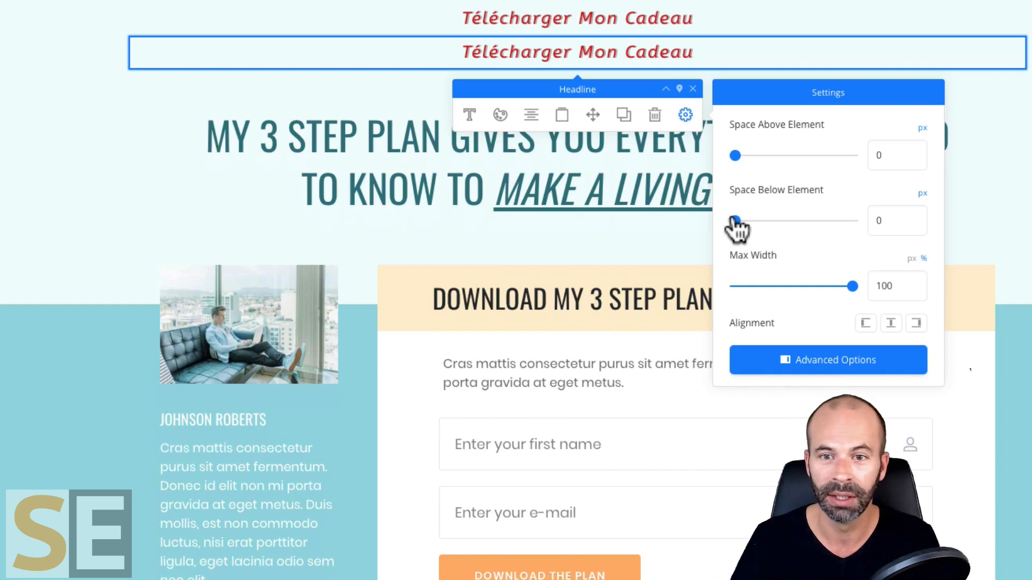
{"action": "left_click", "coordinate": [654, 115]}
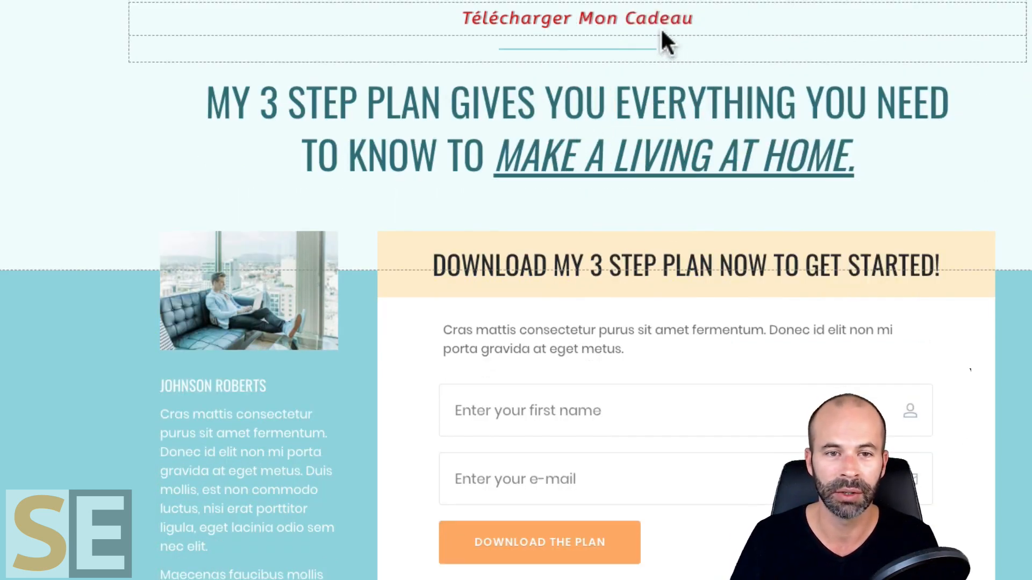
- Select the main headline's text and examine the link action options available for it
{"action": "triple_click", "coordinate": [502, 152]}
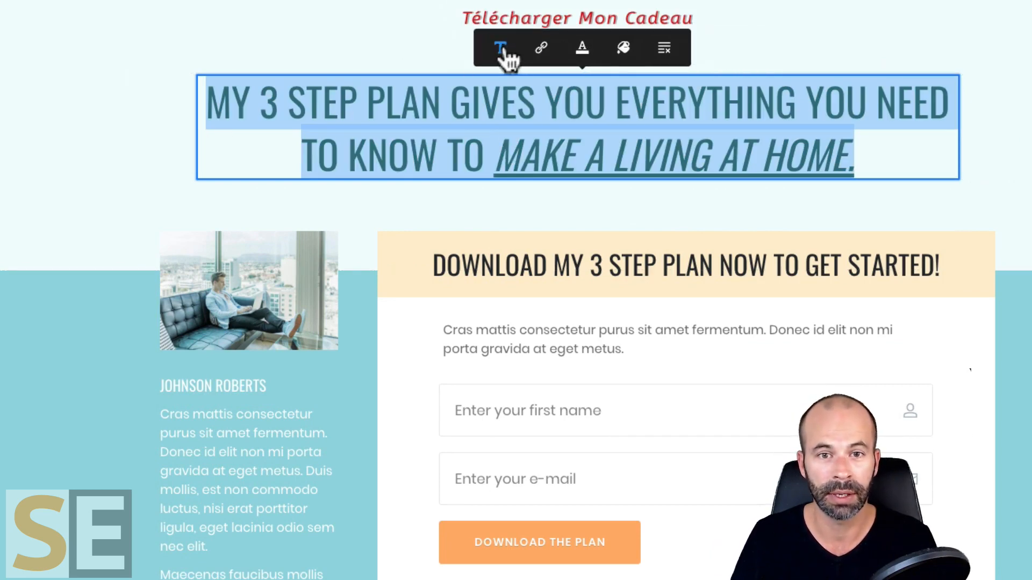
{"action": "left_click", "coordinate": [541, 50]}
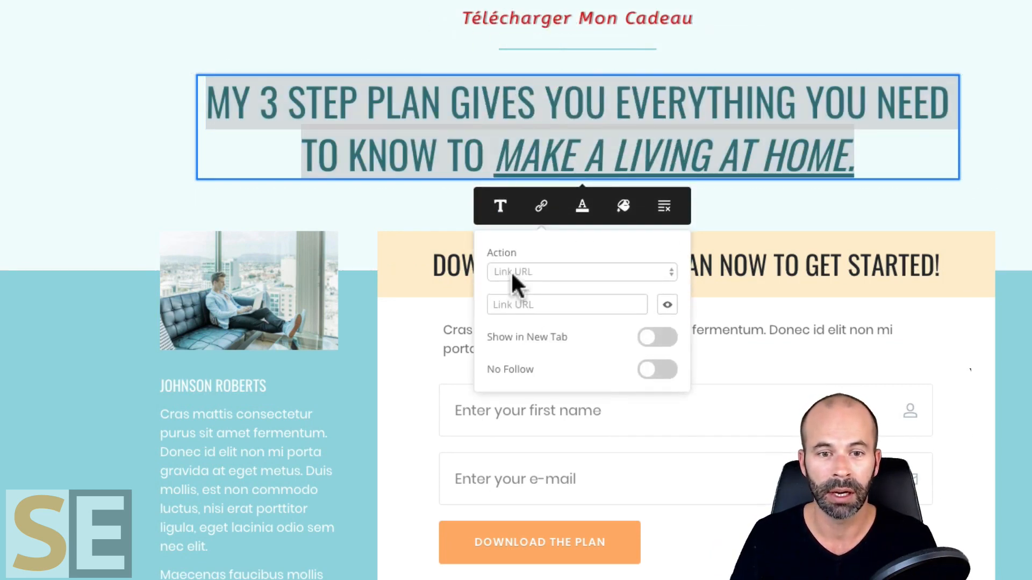
{"action": "left_click", "coordinate": [511, 270]}
{"action": "left_click", "coordinate": [569, 114]}
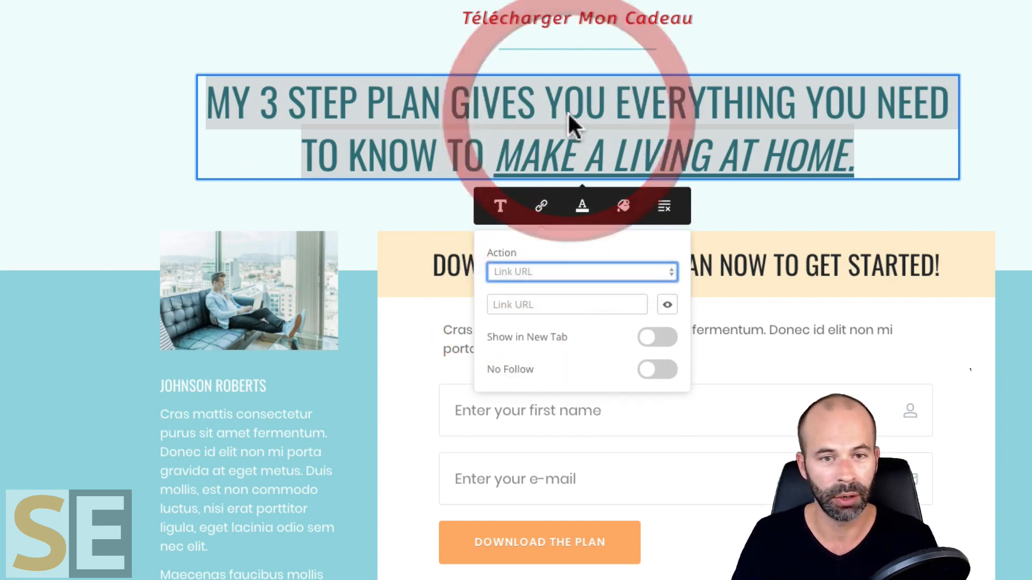
{"action": "left_click", "coordinate": [351, 130]}
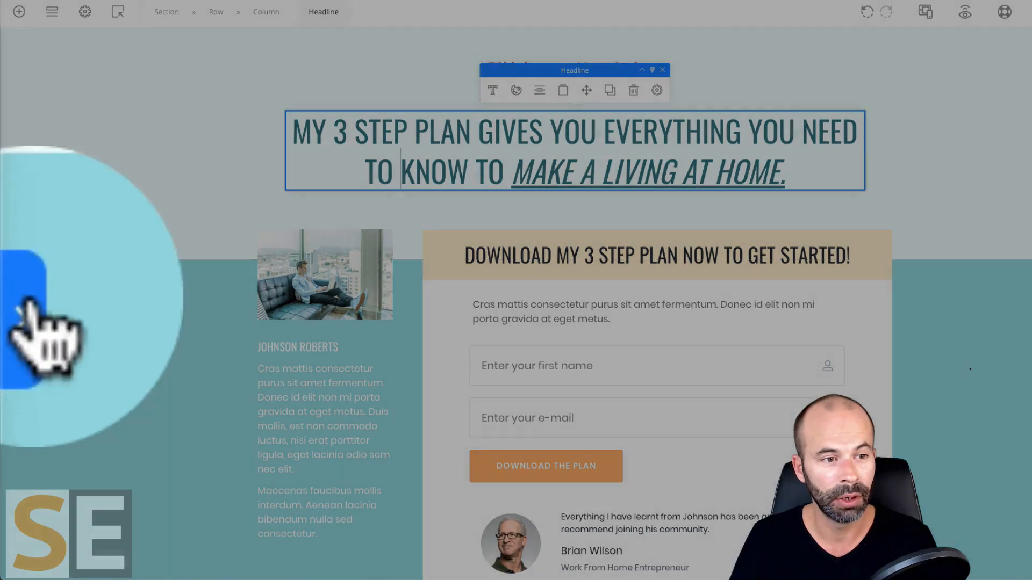
- Set the main headline's top margin to 14px and its maximum width to 100%
{"action": "left_click", "coordinate": [1, 304]}
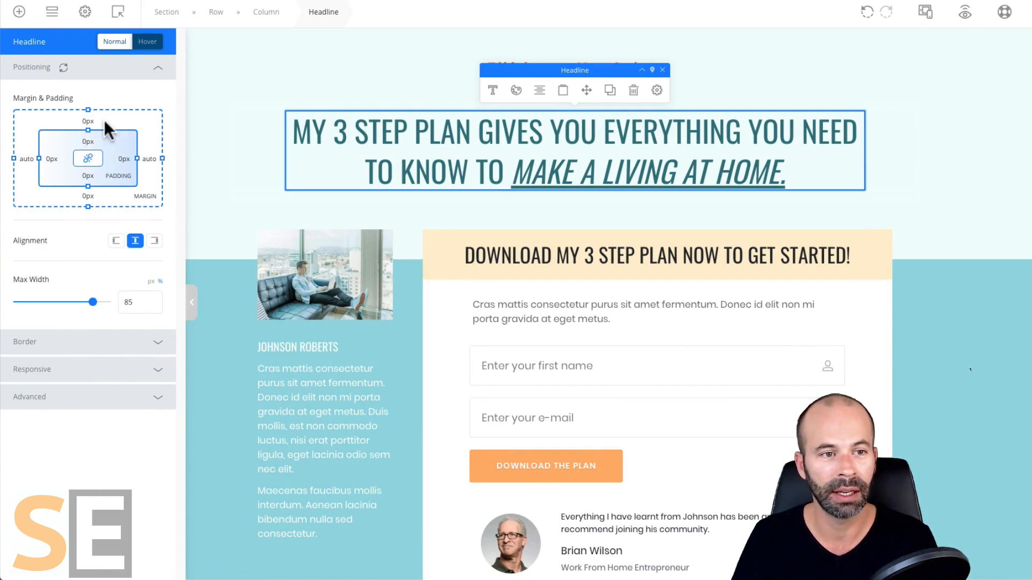
{"action": "mouse_move", "coordinate": [88, 101]}
{"action": "left_mouse_down"}
{"action": "mouse_move", "coordinate": [92, 69]}
{"action": "mouse_move", "coordinate": [86, 130]}
{"action": "mouse_move", "coordinate": [85, 101]}
{"action": "left_mouse_up"}
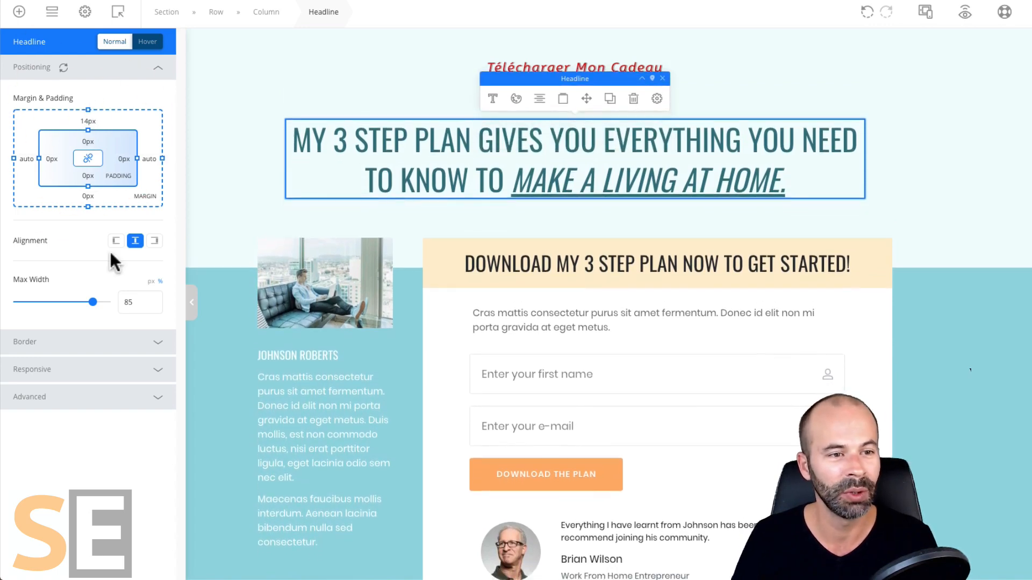
{"action": "left_click_drag", "start_coordinate": [91, 299], "coordinate": [122, 306]}
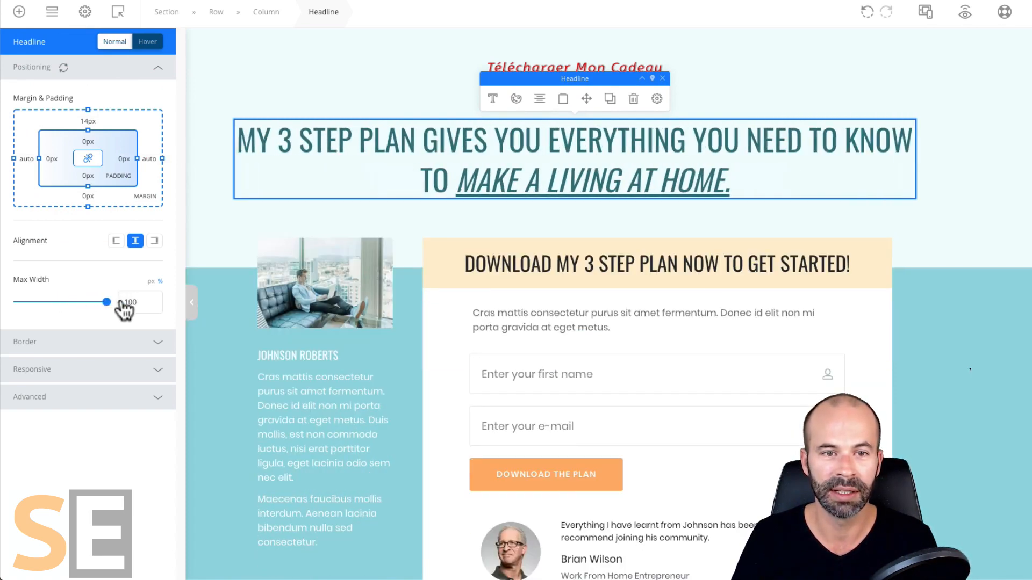
- Hide the main headline on mobile and make it visible there again using its responsive settings
{"action": "left_click", "coordinate": [108, 339]}
{"action": "left_click", "coordinate": [63, 287]}
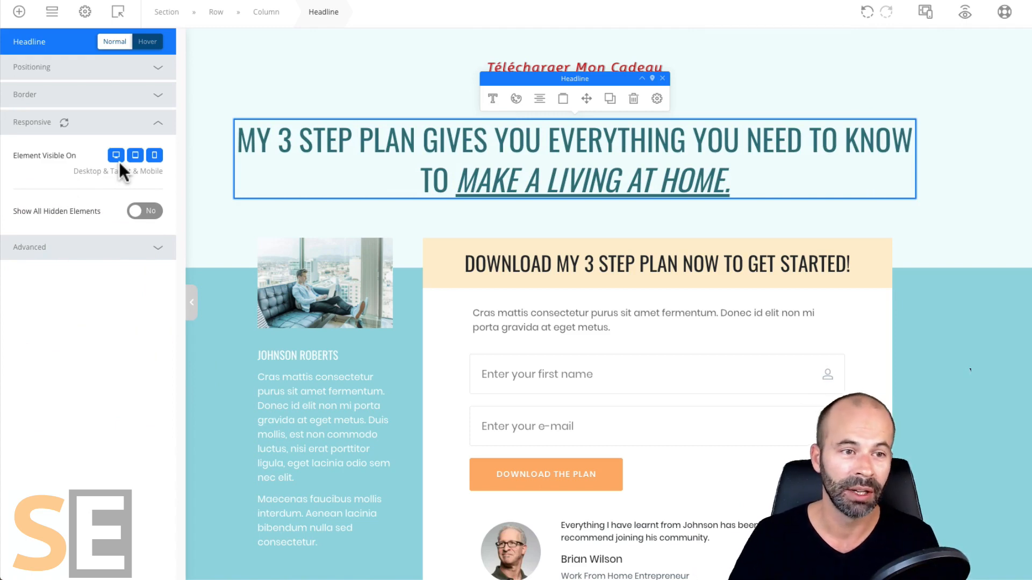
{"action": "left_click", "coordinate": [154, 157]}
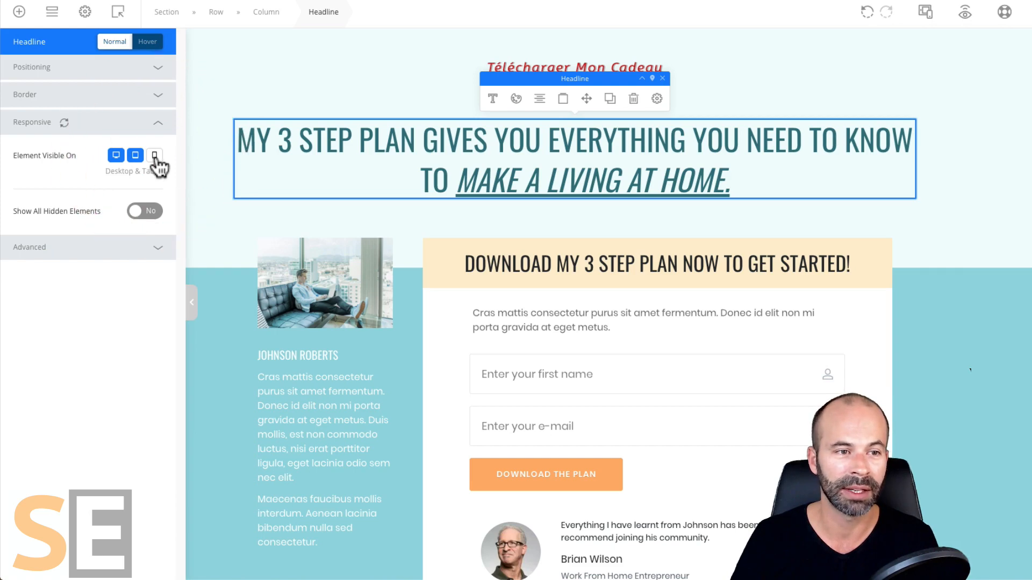
{"action": "left_click", "coordinate": [155, 157]}
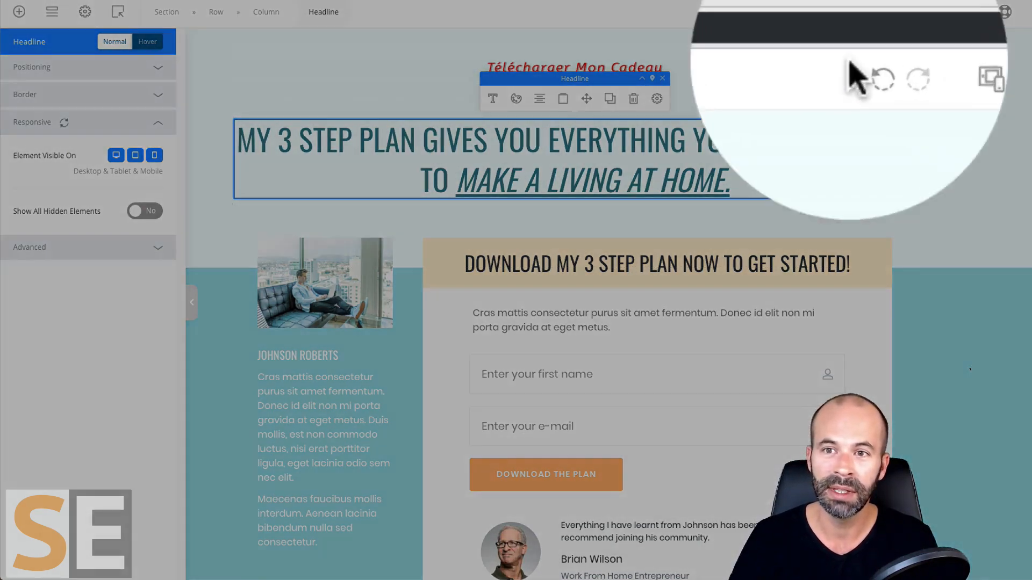
- Preview the whole page at tablet and mobile sizes, and return to the desktop preview
{"action": "mouse_move", "coordinate": [927, 12]}
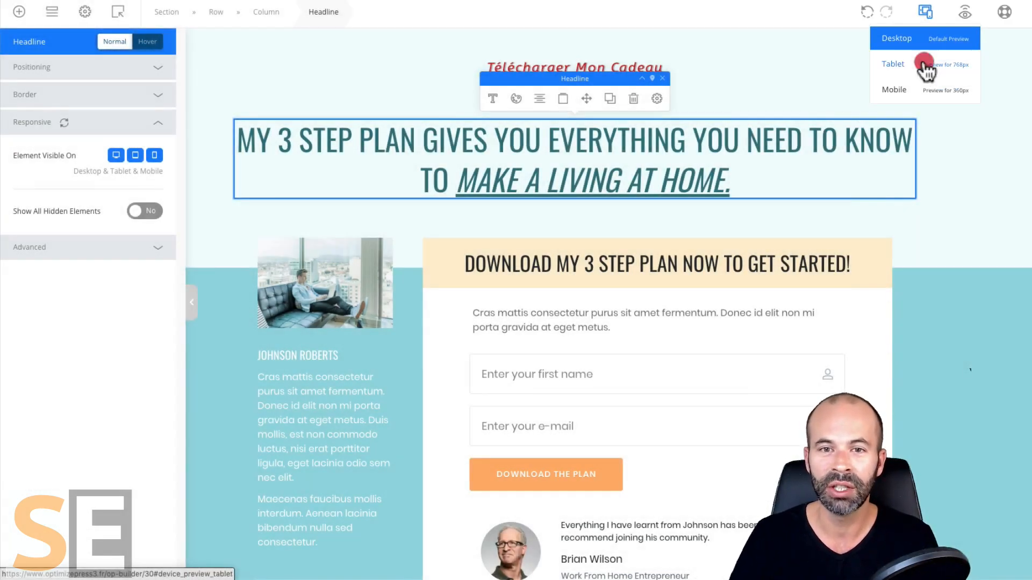
{"action": "left_click", "coordinate": [921, 65]}
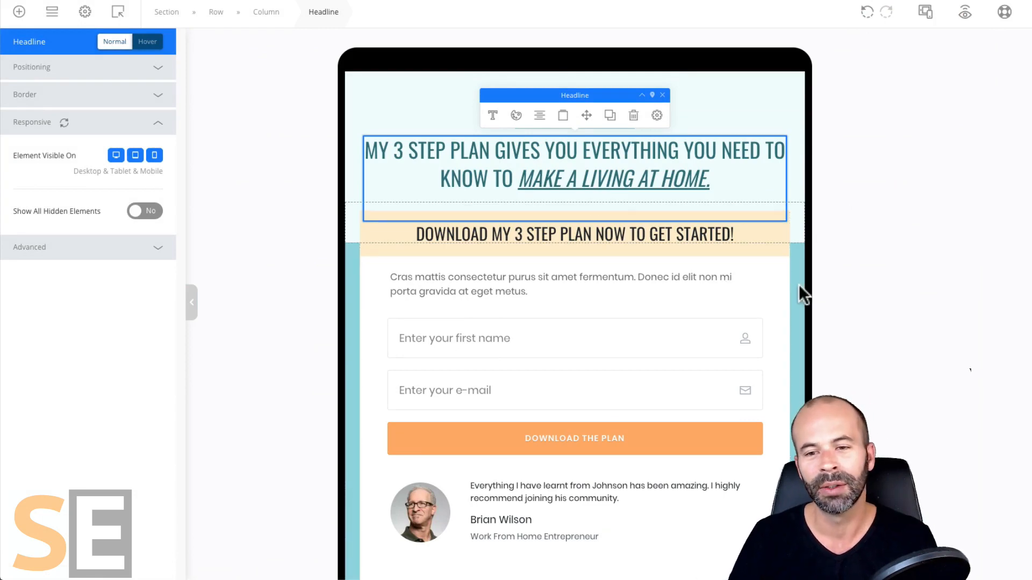
{"action": "scroll", "coordinate": [798, 286], "scroll_direction": "down", "scroll_amount": 10}
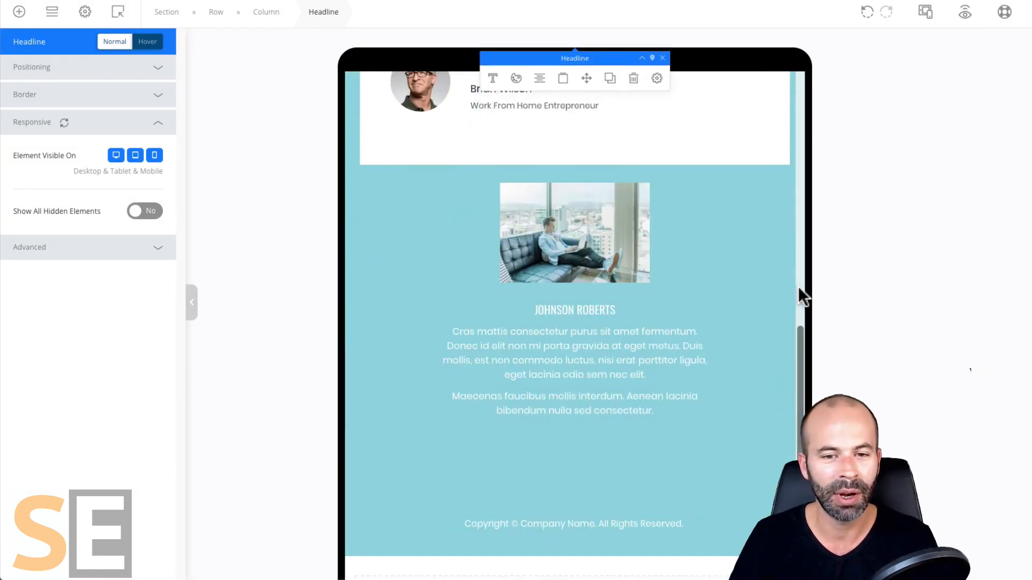
{"action": "scroll", "coordinate": [798, 286], "scroll_direction": "up", "scroll_amount": 10}
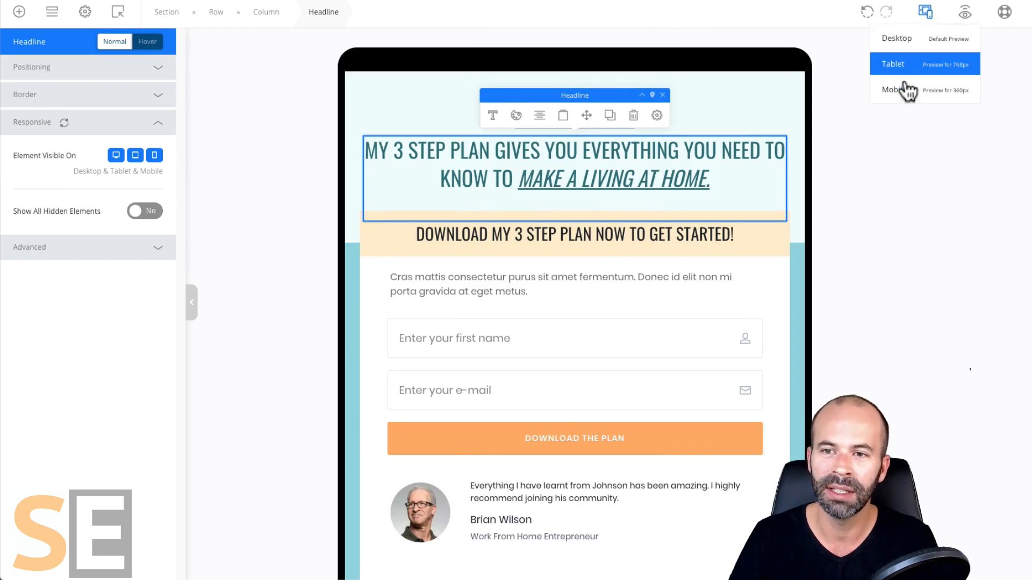
{"action": "left_click", "coordinate": [904, 93]}
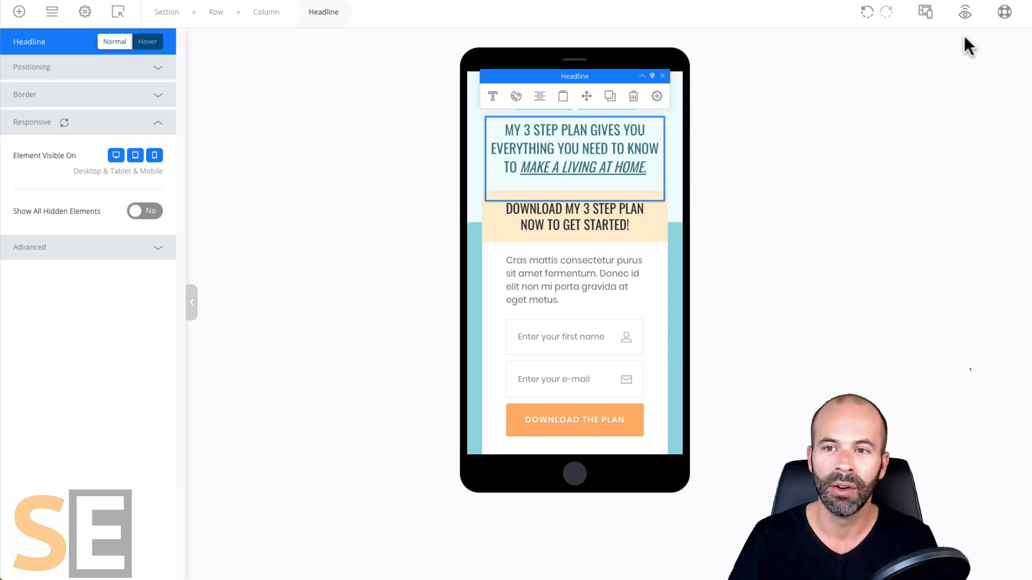
{"action": "left_click", "coordinate": [925, 12]}
{"action": "left_click", "coordinate": [908, 38]}
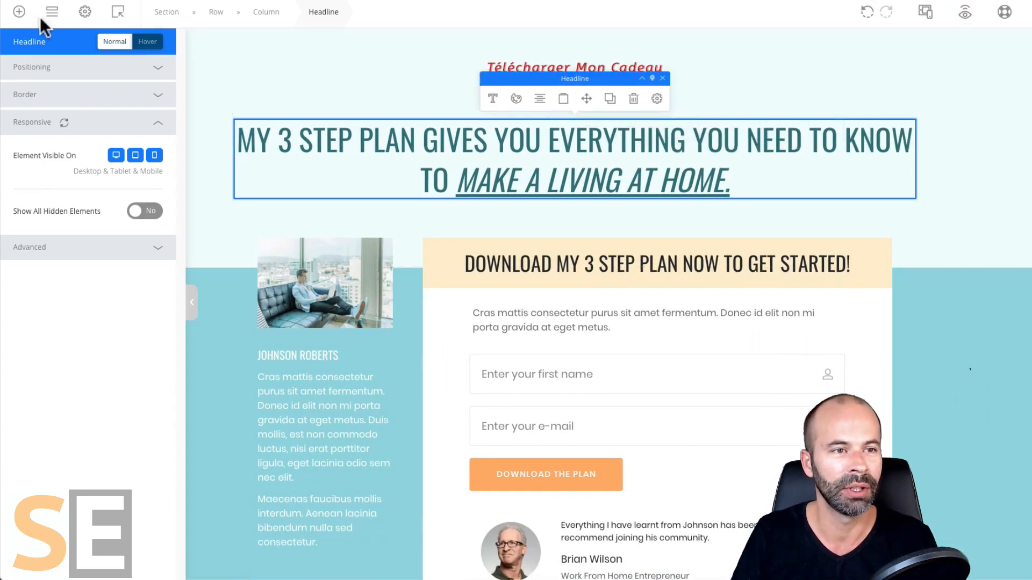
- Examine the layout and general elements that can be added to the page
{"action": "left_click", "coordinate": [208, 233]}
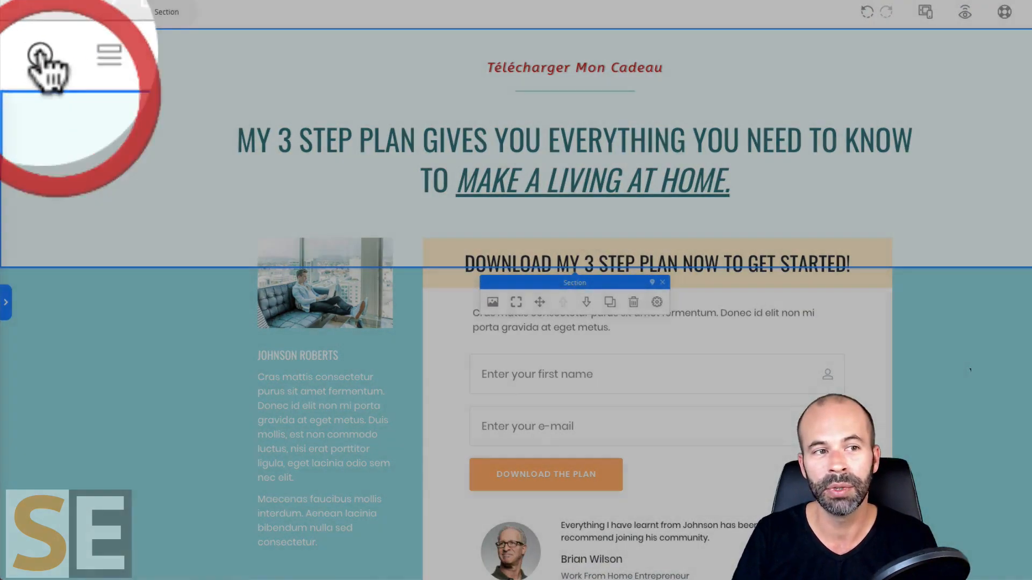
{"action": "left_click", "coordinate": [17, 35]}
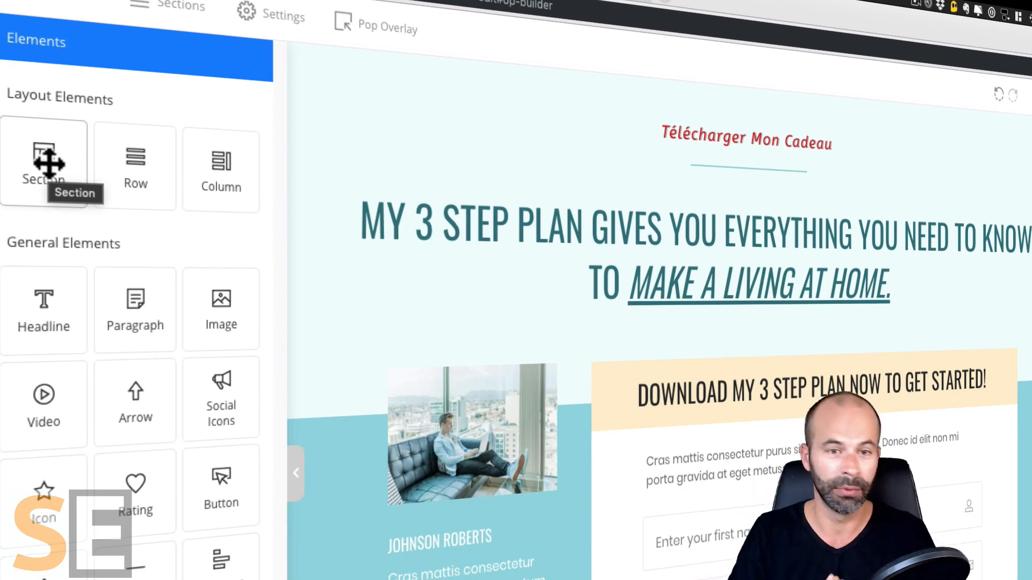
{"action": "scroll", "coordinate": [752, 467], "scroll_direction": "down", "scroll_amount": 5}
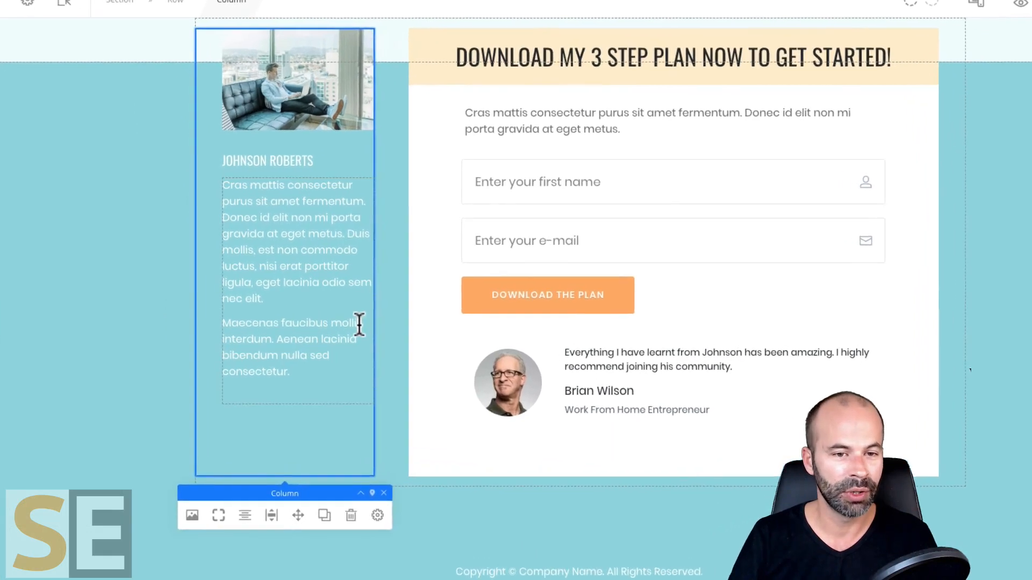
- Widen the author bio column next to the opt-in form column and open its positioning settings
{"action": "mouse_move", "coordinate": [392, 341]}
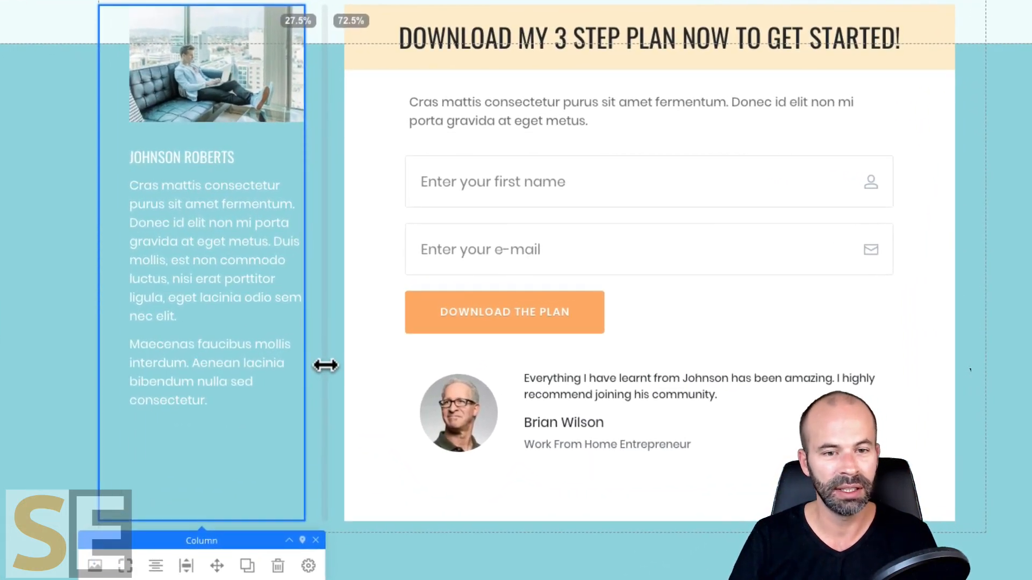
{"action": "left_click_drag", "start_coordinate": [325, 365], "coordinate": [386, 315]}
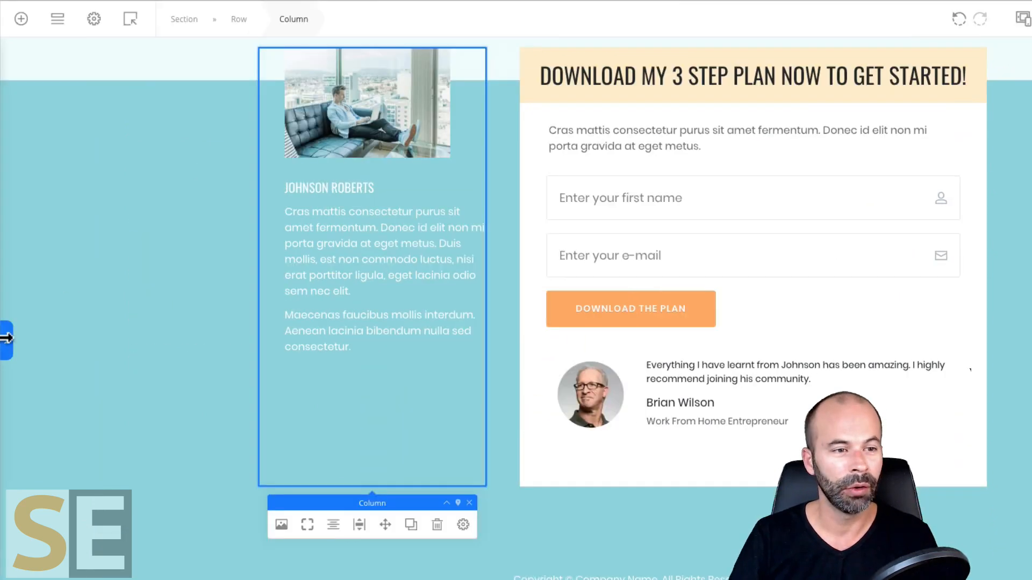
{"action": "left_click", "coordinate": [7, 339]}
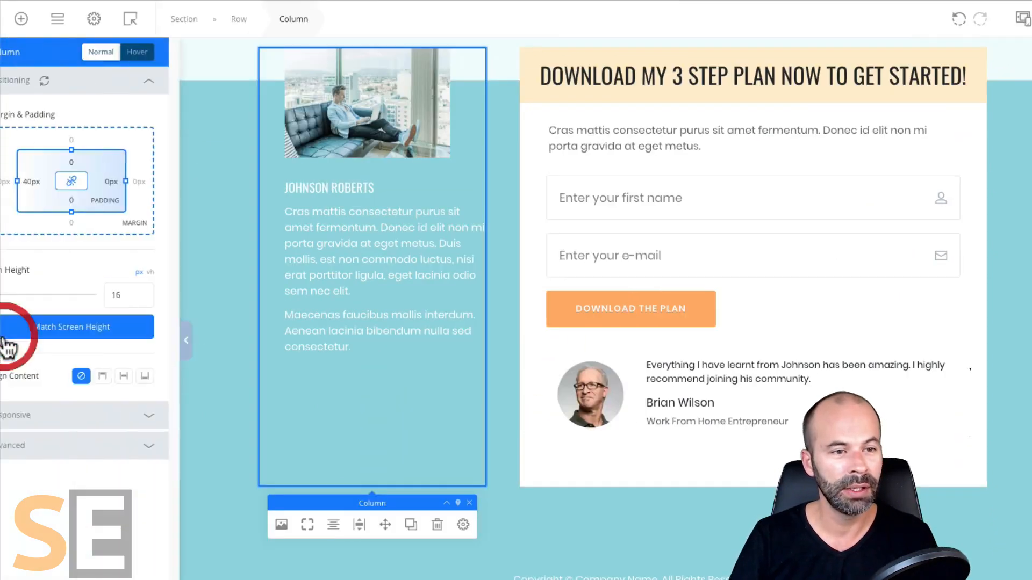
- Add a Social Icons element below the testimonial and select its Facebook icon to see the icon's options
{"action": "left_click", "coordinate": [20, 19]}
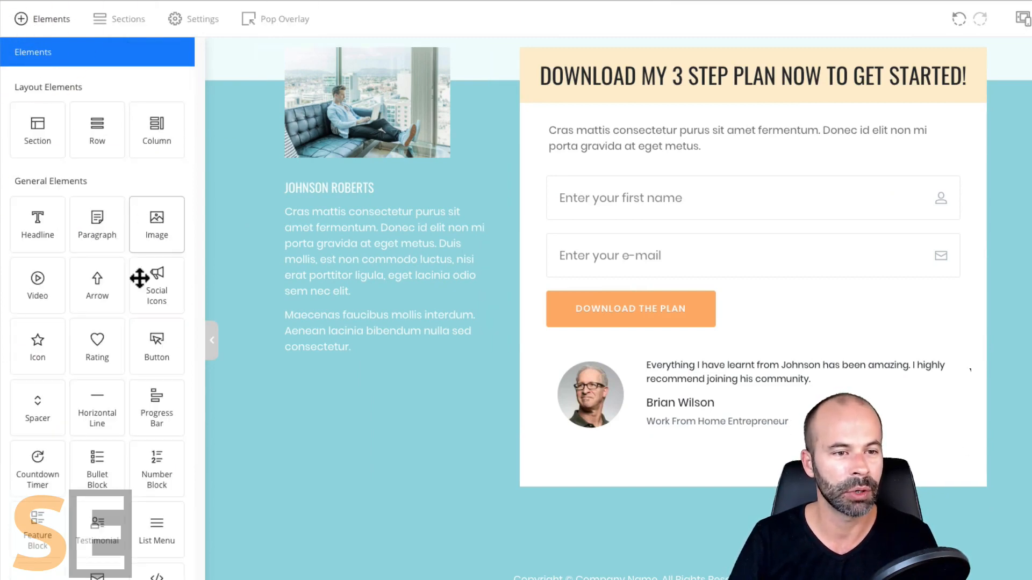
{"action": "left_click_drag", "start_coordinate": [153, 277], "coordinate": [700, 481]}
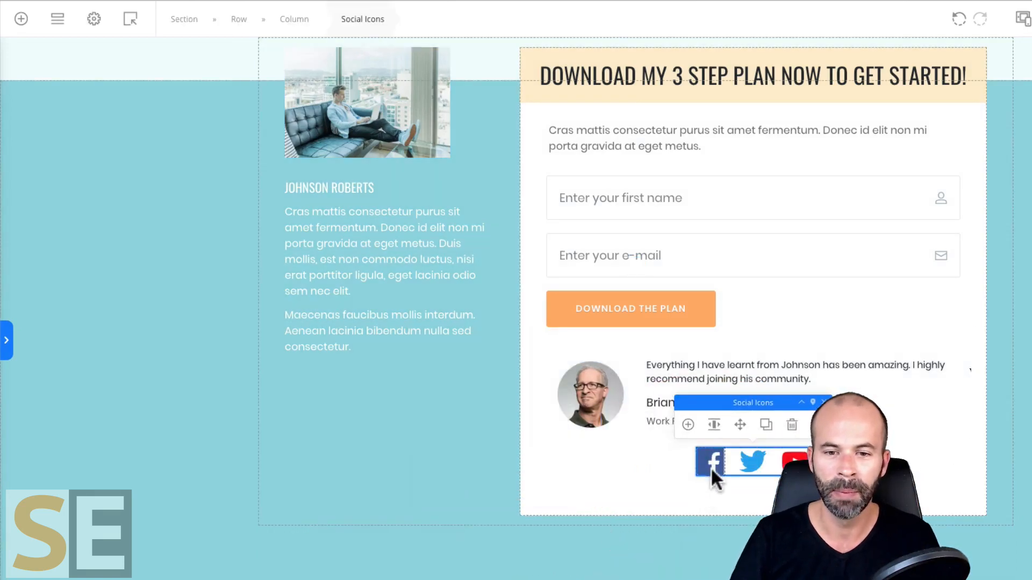
{"action": "left_click", "coordinate": [710, 459]}
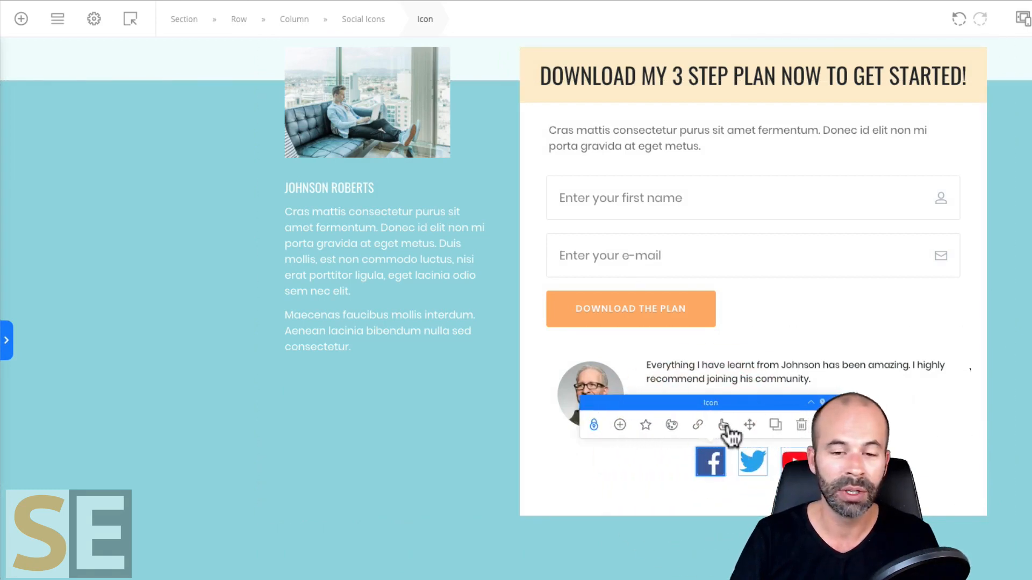
{"action": "left_click", "coordinate": [6, 341]}
- Insert a Bullet Block between the form's intro paragraph and the first name field, and check its text formatting options
{"action": "left_click", "coordinate": [20, 21]}
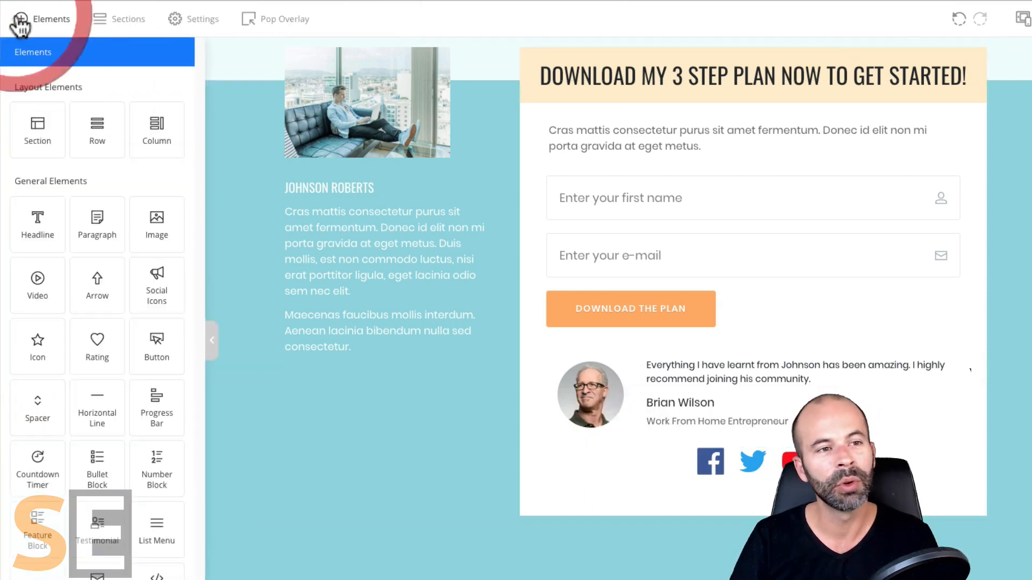
{"action": "left_click_drag", "start_coordinate": [102, 465], "coordinate": [635, 170]}
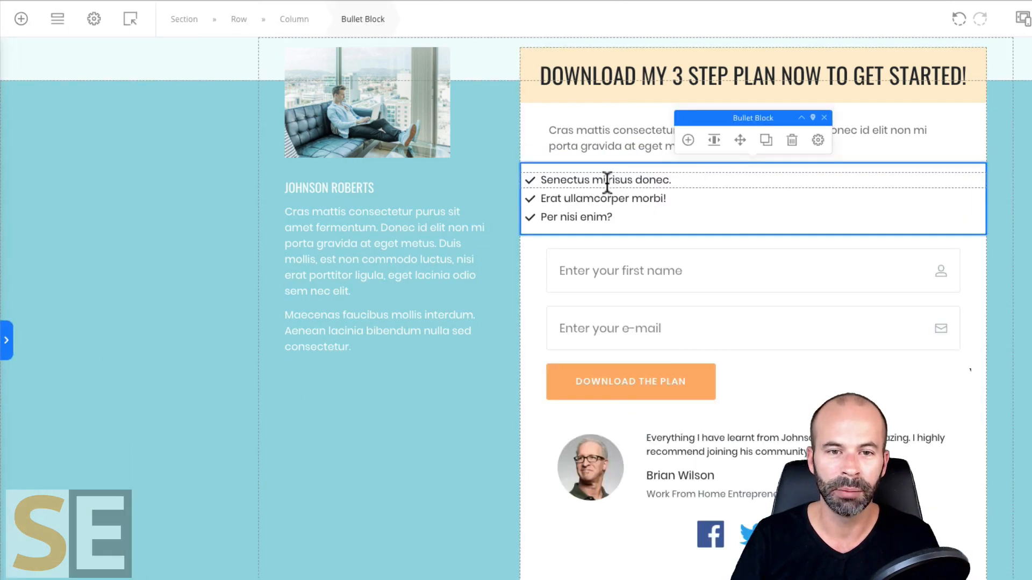
{"action": "left_click", "coordinate": [614, 181]}
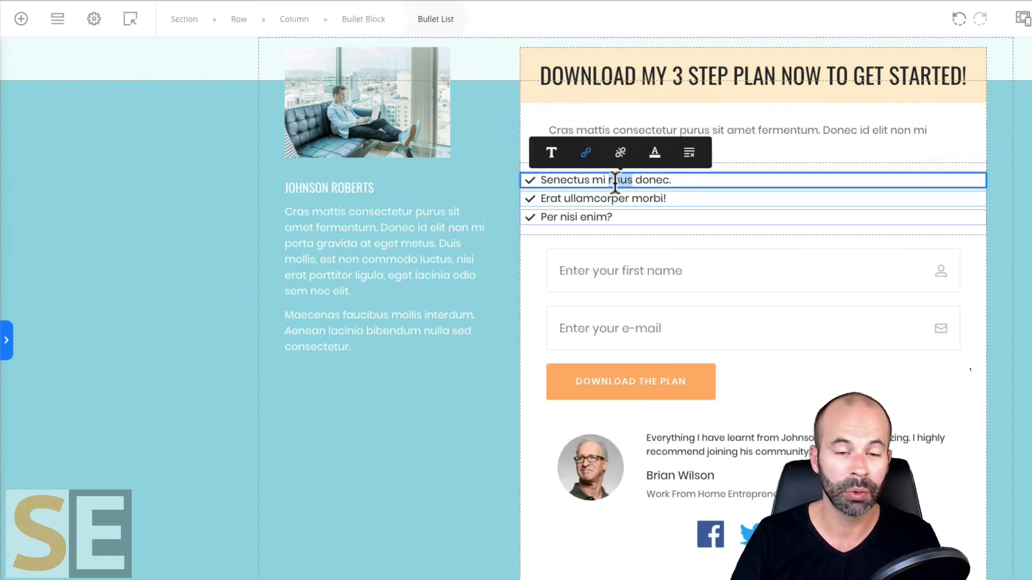
{"action": "left_click", "coordinate": [490, 274]}
- Insert a Video element directly under the opt-in form's title, above the intro paragraph
{"action": "scroll", "coordinate": [490, 274], "scroll_direction": "up", "scroll_amount": 3}
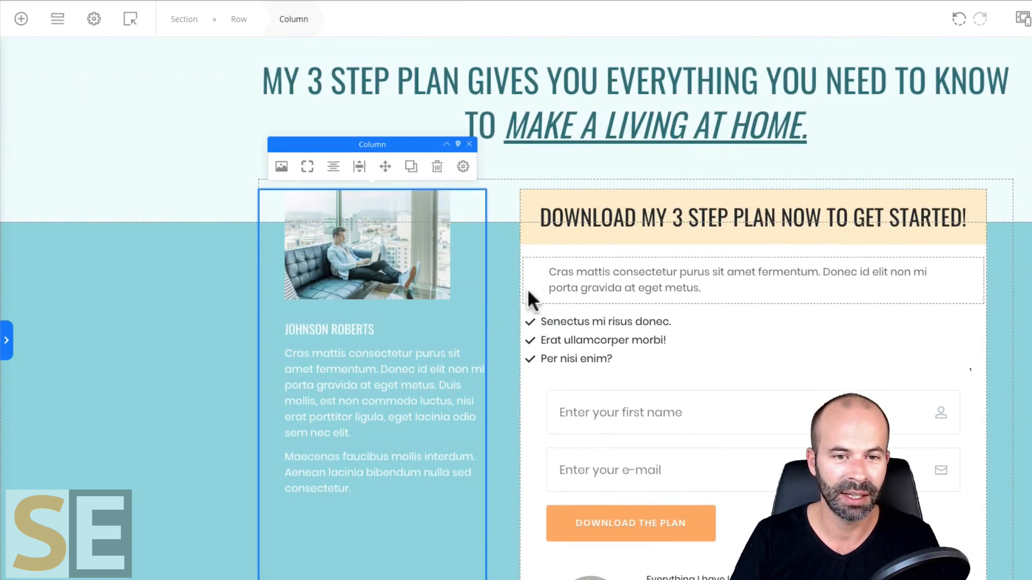
{"action": "left_click", "coordinate": [22, 20]}
{"action": "left_click_drag", "start_coordinate": [93, 321], "coordinate": [732, 271]}
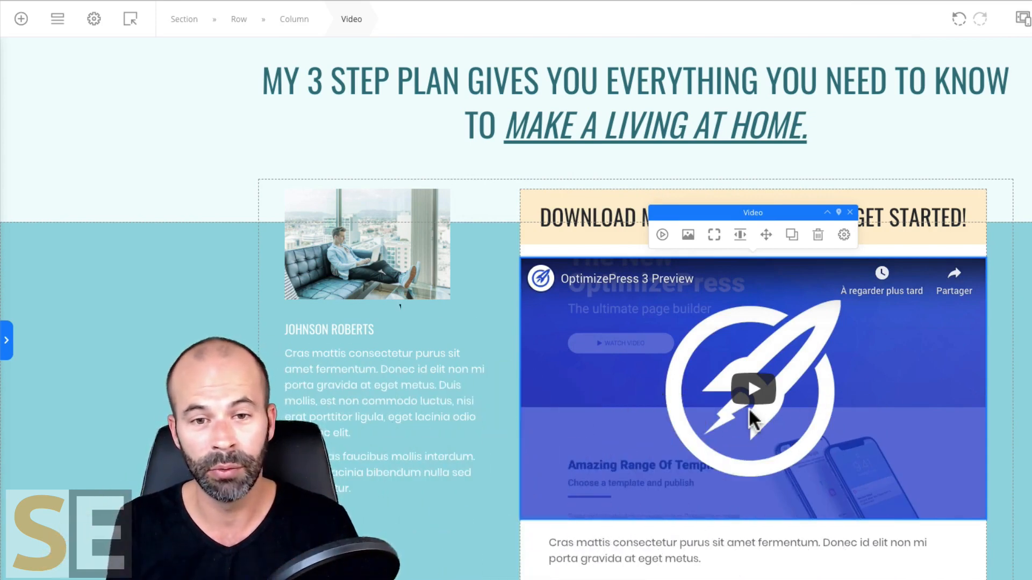
- Open the video's source settings and check its embed code, aspect ratio and maximum width options
{"action": "left_click", "coordinate": [669, 327]}
{"action": "left_click", "coordinate": [662, 239]}
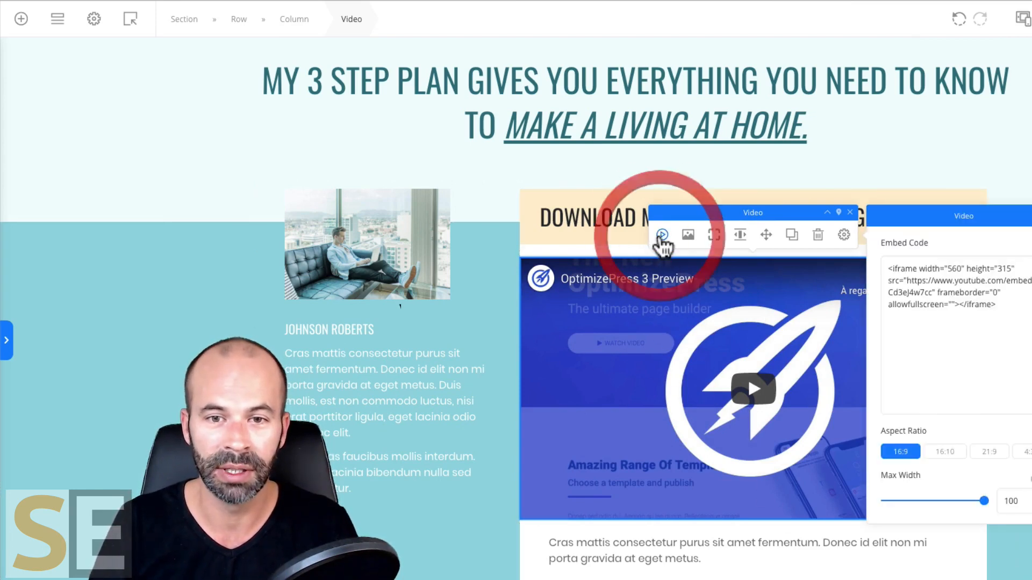
{"action": "left_click", "coordinate": [997, 308]}
{"action": "left_click_drag", "start_coordinate": [997, 309], "coordinate": [892, 245]}
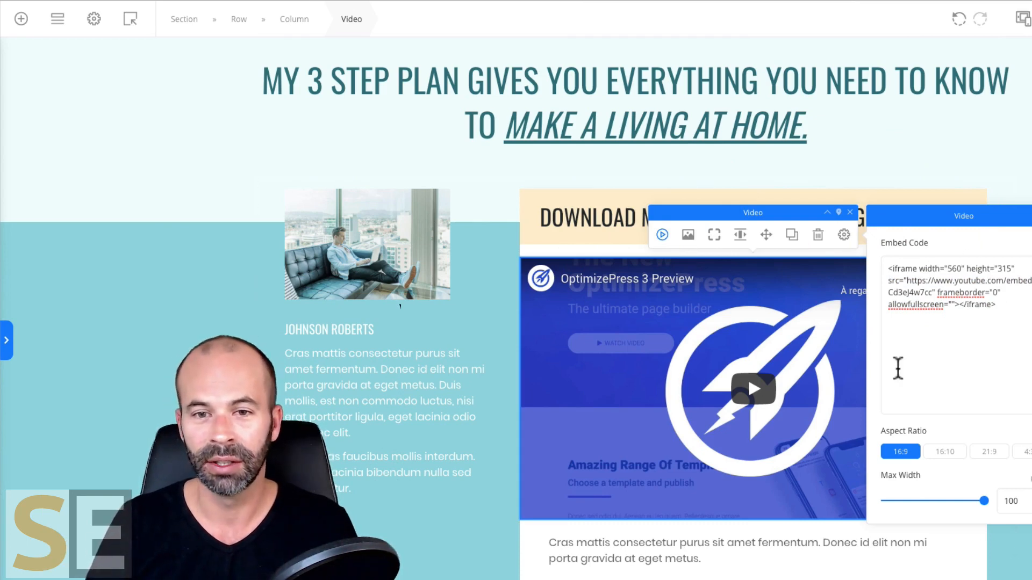
{"action": "left_click", "coordinate": [925, 322]}
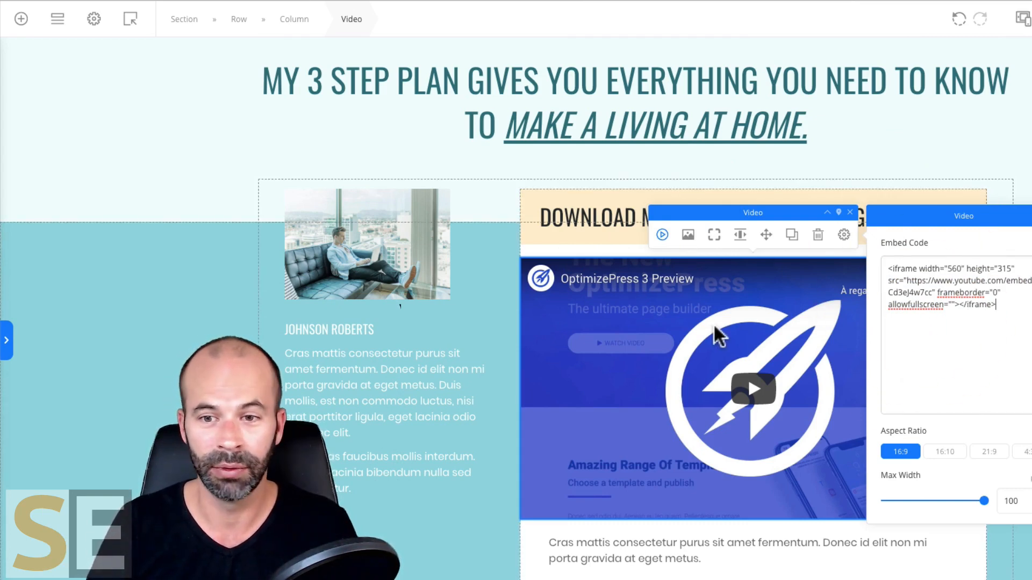
{"action": "left_click", "coordinate": [1030, 424]}
- Insert a Button element directly below the video and apply the rounded yellow-to-orange gradient preset
{"action": "left_click", "coordinate": [20, 20]}
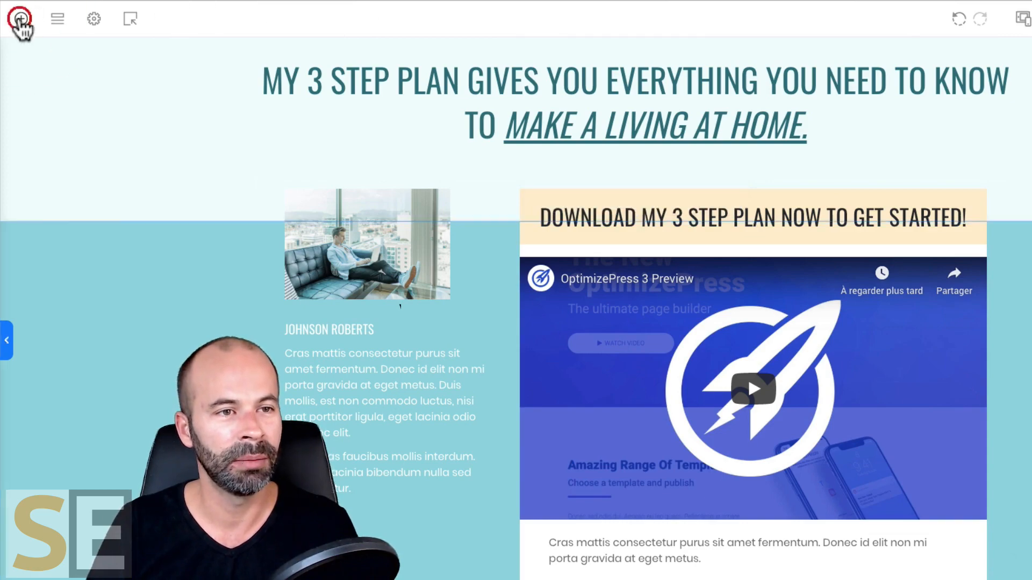
{"action": "left_click_drag", "start_coordinate": [153, 344], "coordinate": [717, 515]}
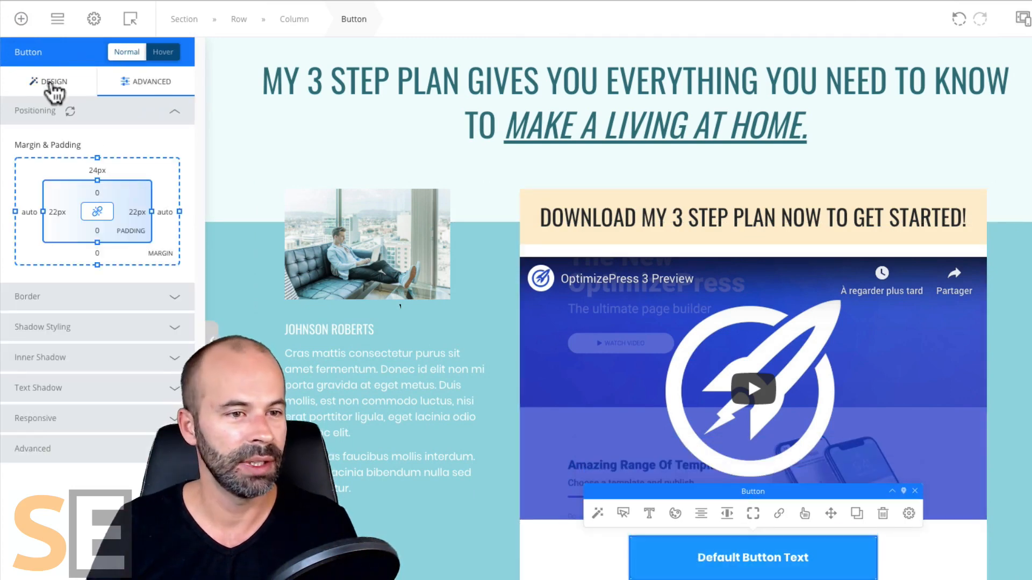
{"action": "left_click", "coordinate": [50, 82]}
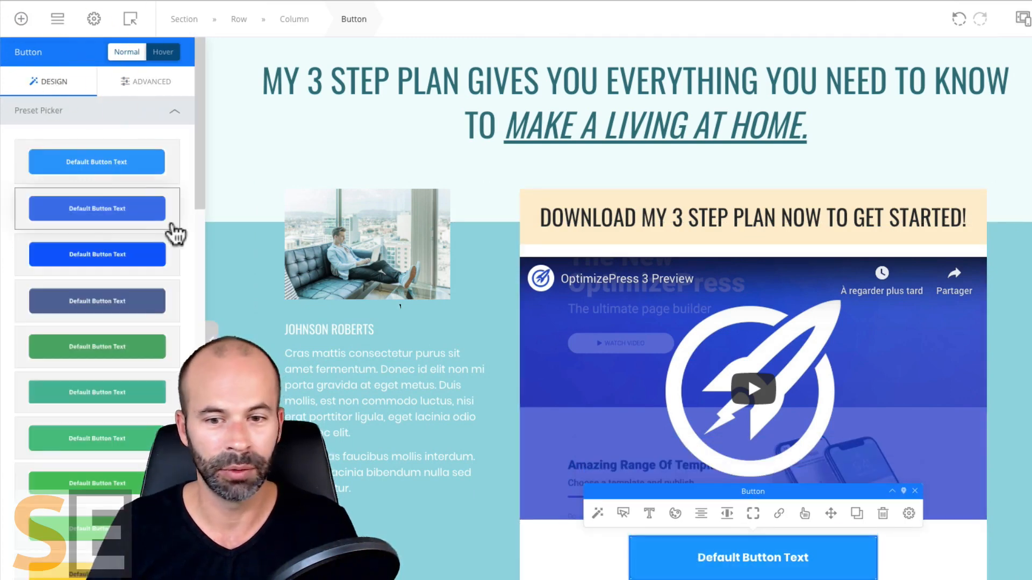
{"action": "scroll", "coordinate": [107, 419], "scroll_direction": "down", "scroll_amount": 5}
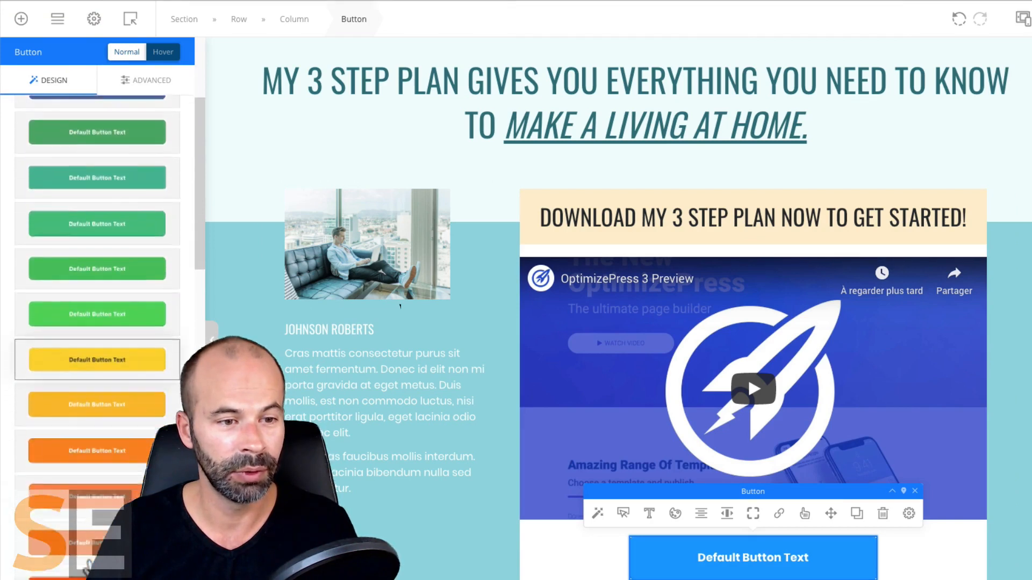
{"action": "scroll", "coordinate": [87, 563], "scroll_direction": "down", "scroll_amount": 10}
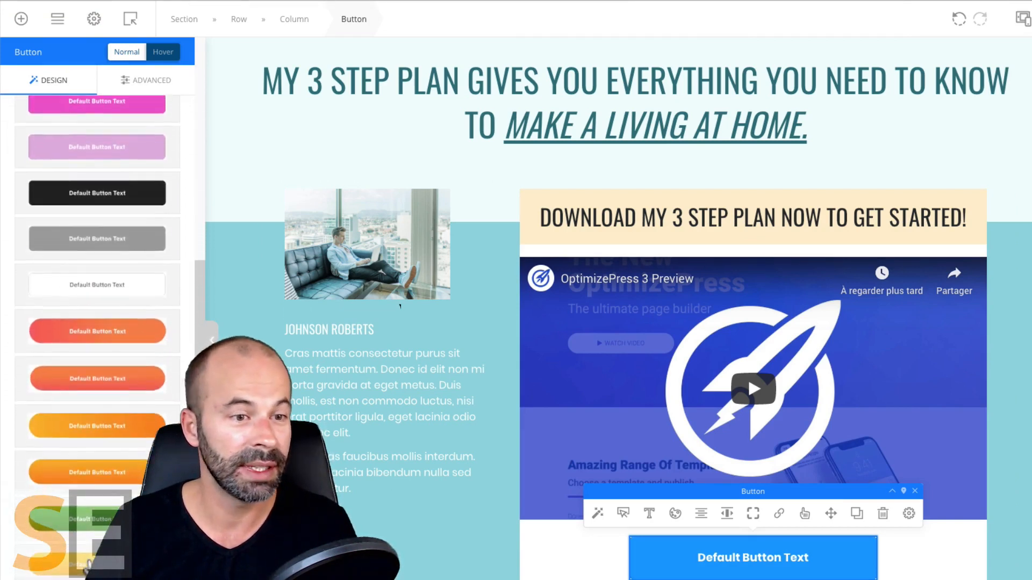
{"action": "scroll", "coordinate": [87, 563], "scroll_direction": "down", "scroll_amount": 3}
{"action": "left_click", "coordinate": [112, 348]}
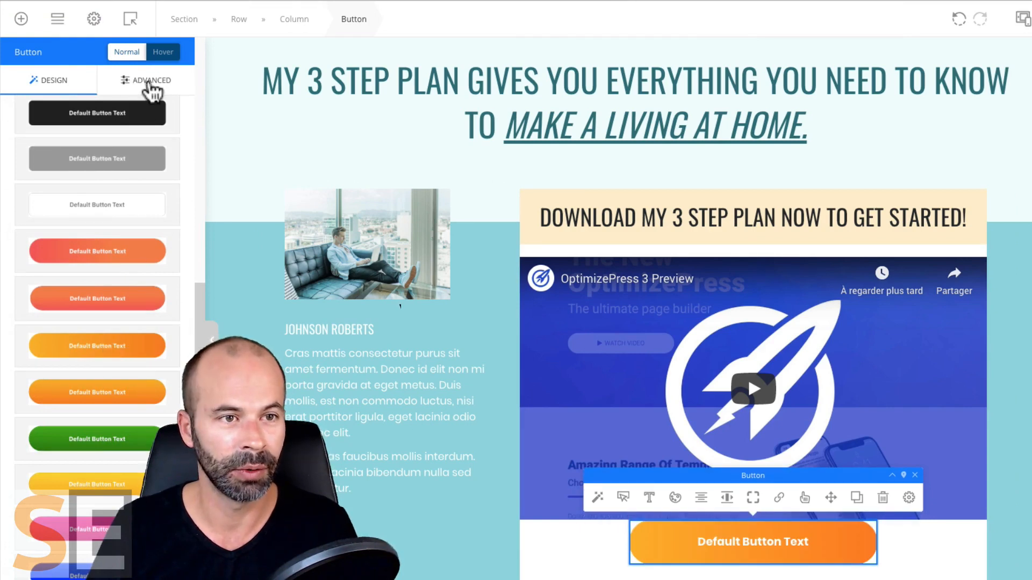
- Increase the button's top margin to separate it from the video and set its text to "Cliquez ici pour télécharger"
{"action": "left_click", "coordinate": [148, 83]}
{"action": "left_click_drag", "start_coordinate": [94, 157], "coordinate": [95, 204]}
{"action": "double_click", "coordinate": [786, 559]}
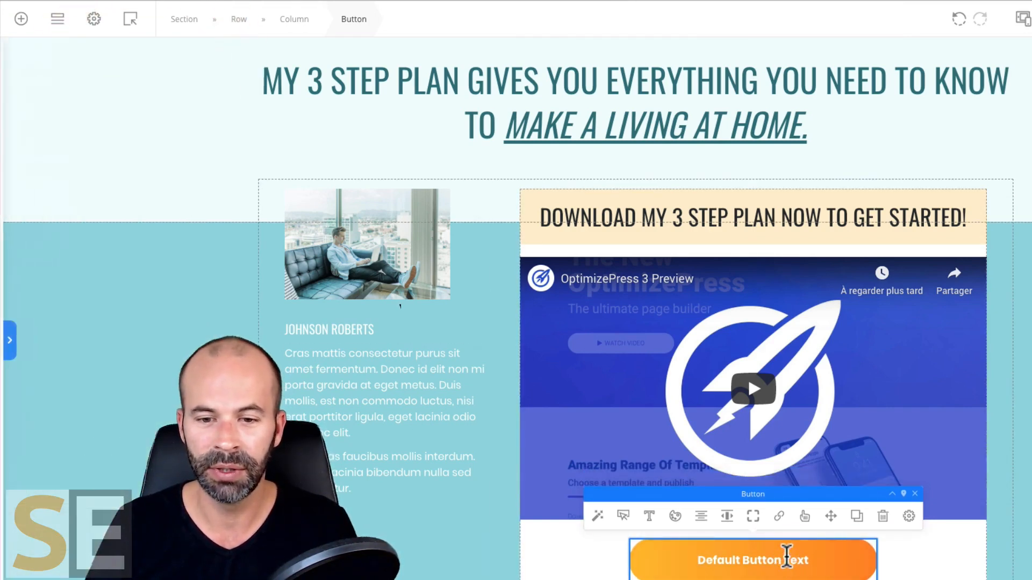
{"action": "type", "text": "Cliquez ici pour télécharger"}
{"action": "left_click", "coordinate": [655, 558]}
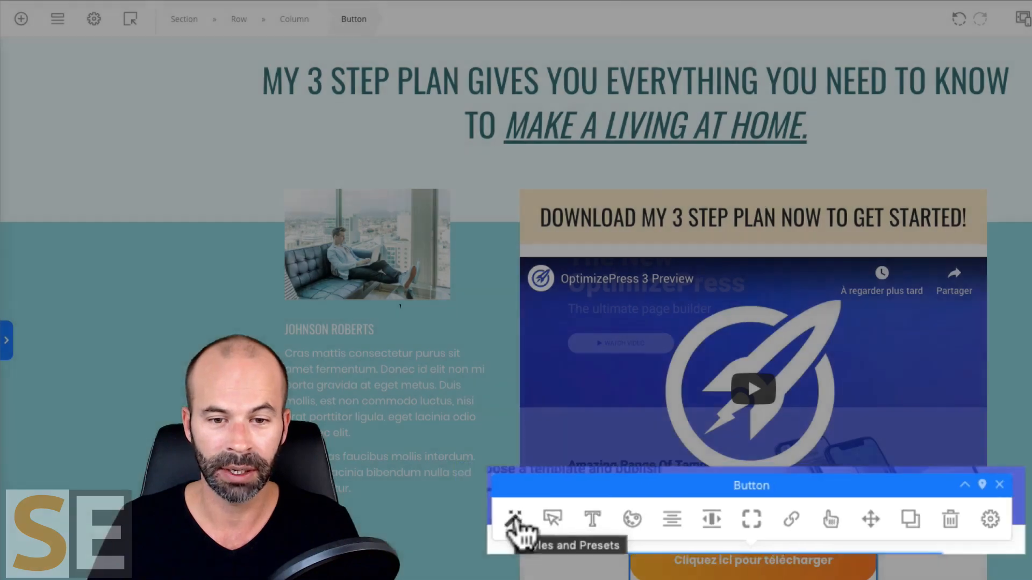
- Set the download button's size to L and its width to 489 px, and check its alignment options
{"action": "left_click", "coordinate": [599, 517]}
{"action": "left_click", "coordinate": [623, 517]}
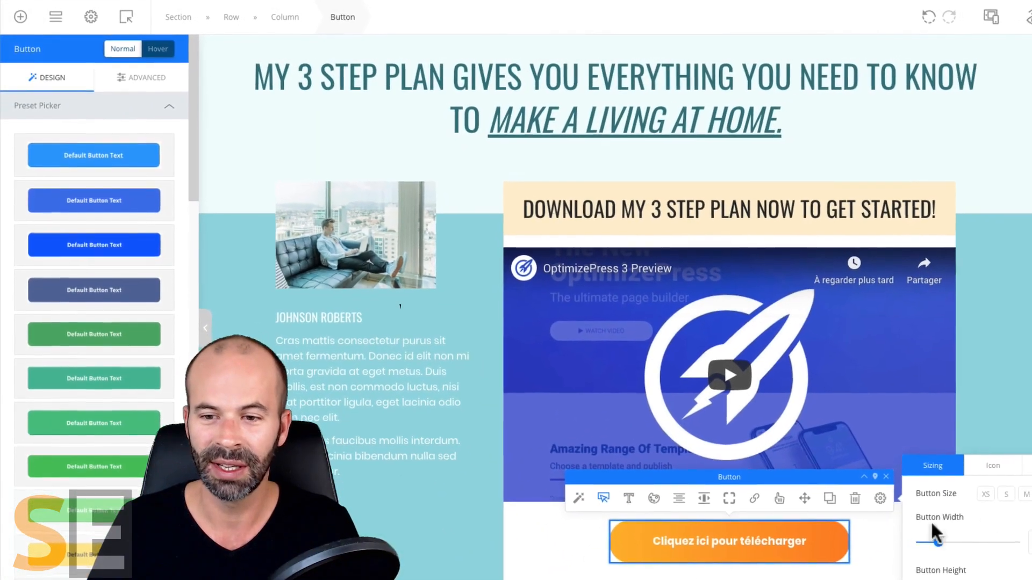
{"action": "left_click", "coordinate": [1027, 494]}
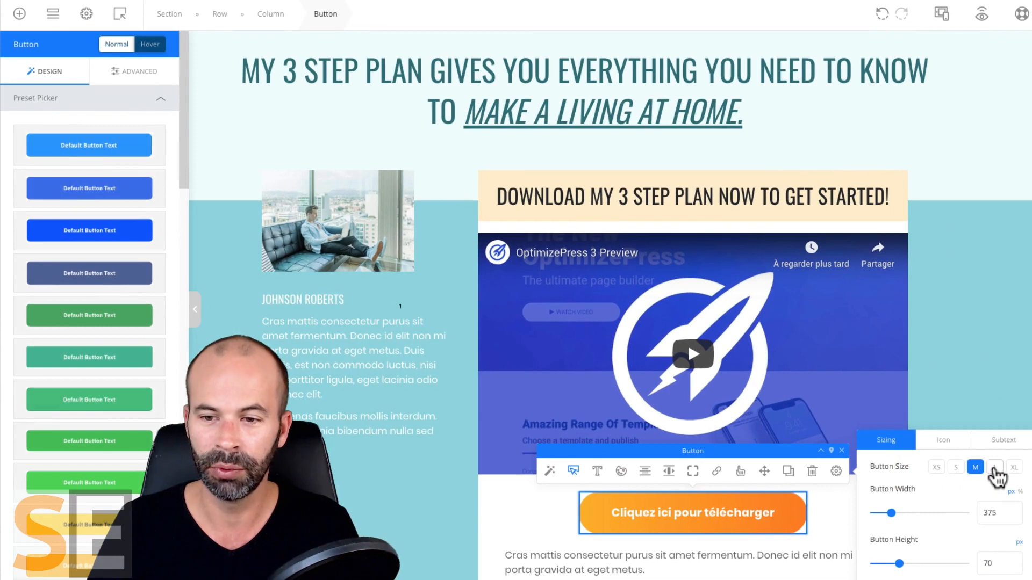
{"action": "left_click", "coordinate": [994, 468]}
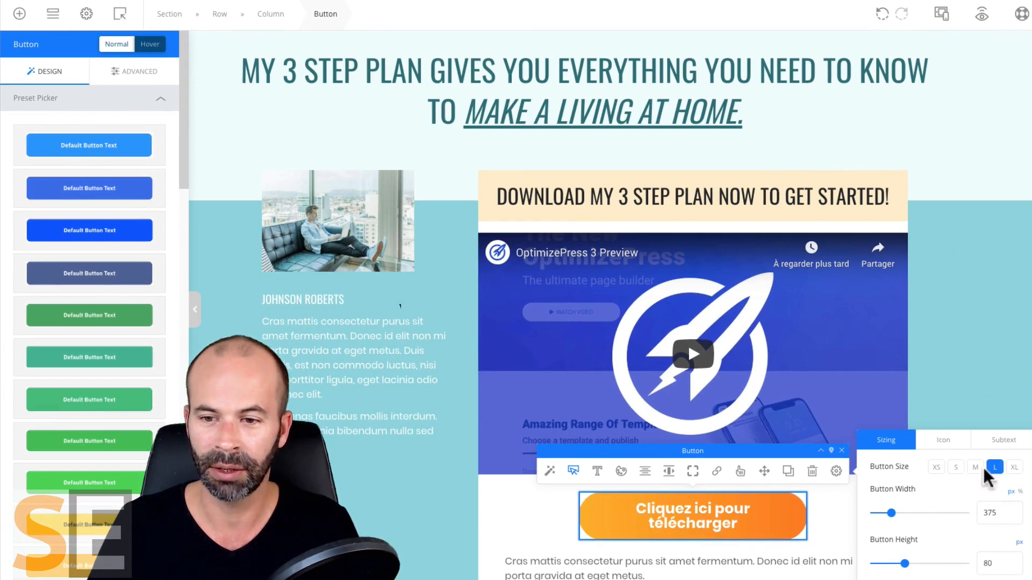
{"action": "left_click_drag", "start_coordinate": [891, 514], "coordinate": [896, 513]}
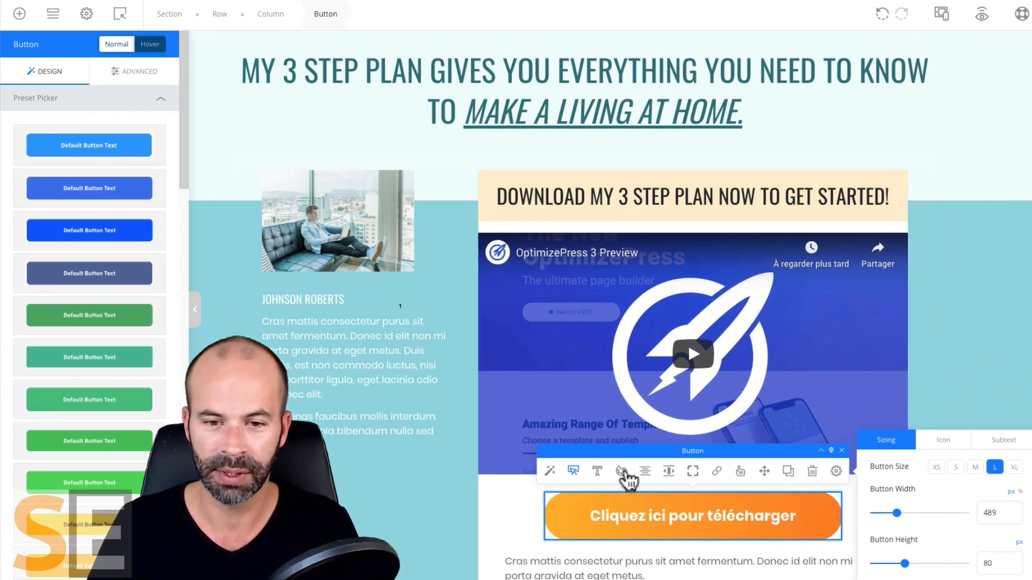
{"action": "left_click", "coordinate": [645, 471]}
{"action": "scroll", "coordinate": [538, 478], "scroll_direction": "down", "scroll_amount": 2}
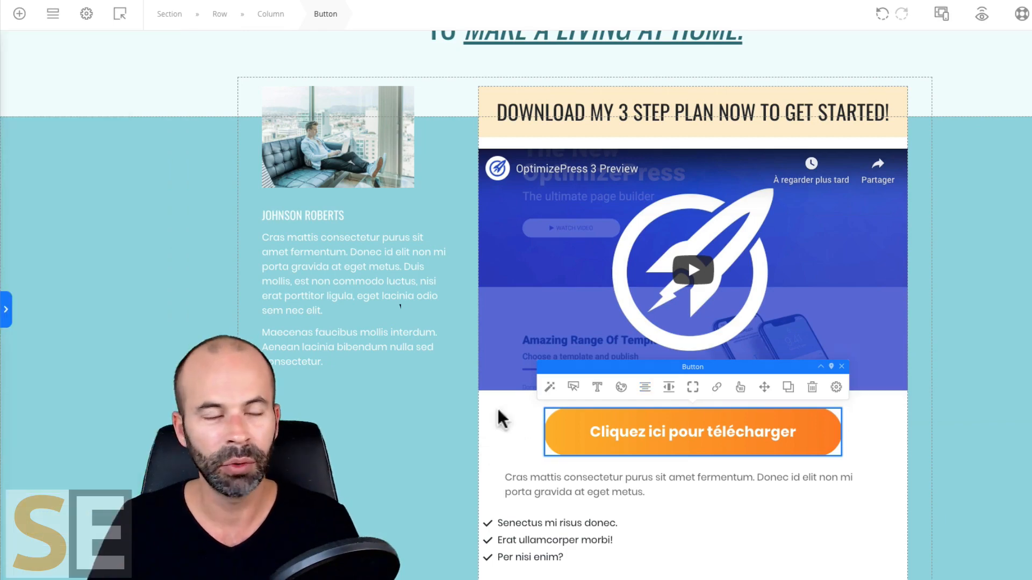
- Create a new pop overlay and replace its headline with "Inscrivez-vous"
{"action": "mouse_move", "coordinate": [119, 13]}
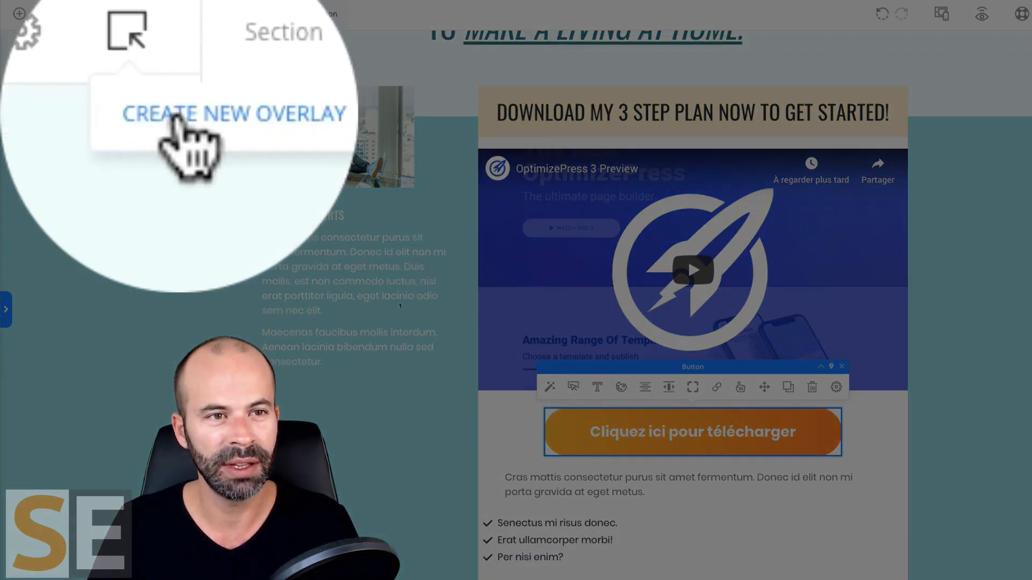
{"action": "left_click", "coordinate": [134, 39]}
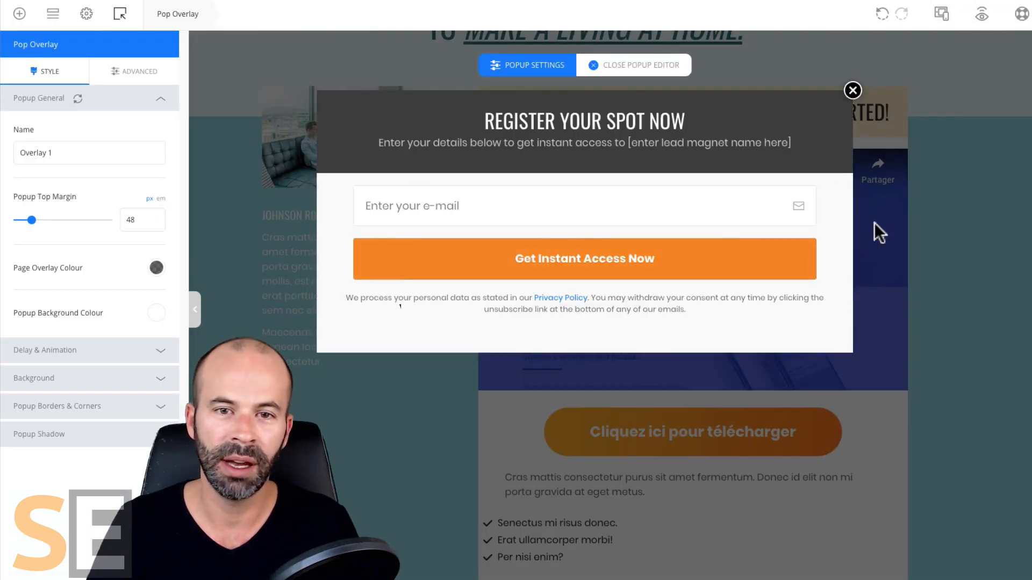
{"action": "triple_click", "coordinate": [748, 118]}
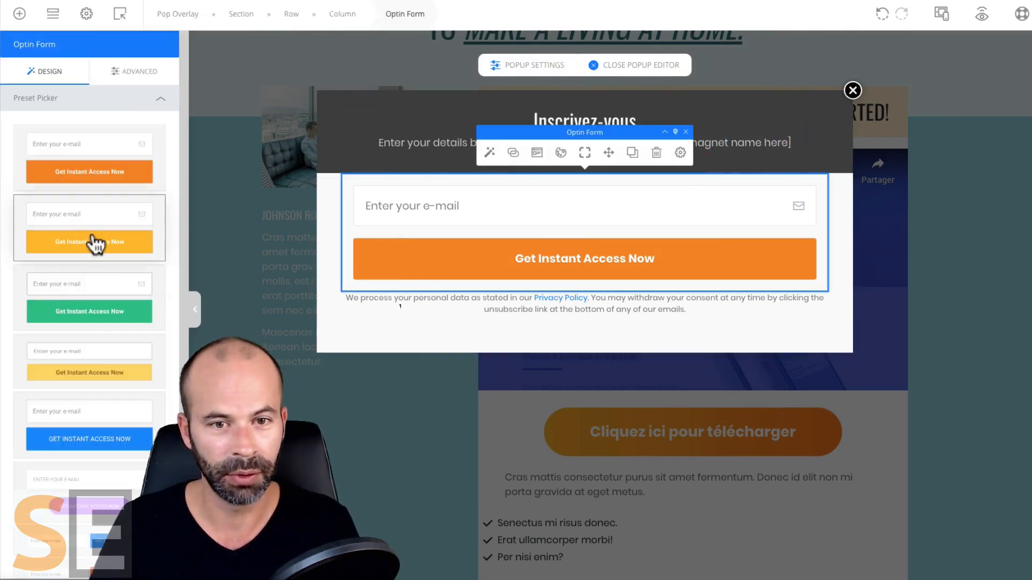
- Try the yellow and green presets on the popup's opt-in form and apply the pale yellow one with dark button text
{"action": "left_click", "coordinate": [94, 242]}
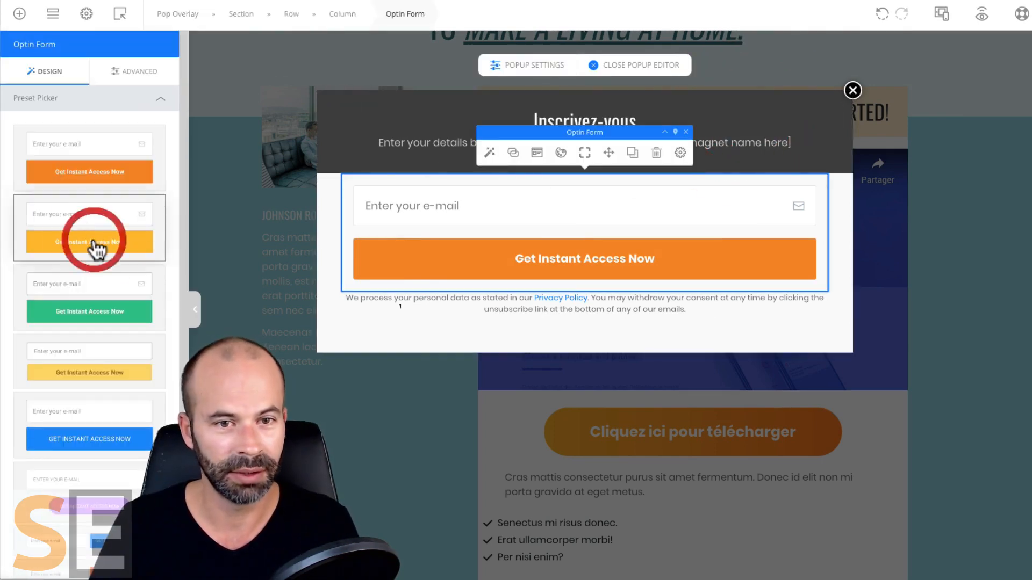
{"action": "left_click", "coordinate": [87, 297]}
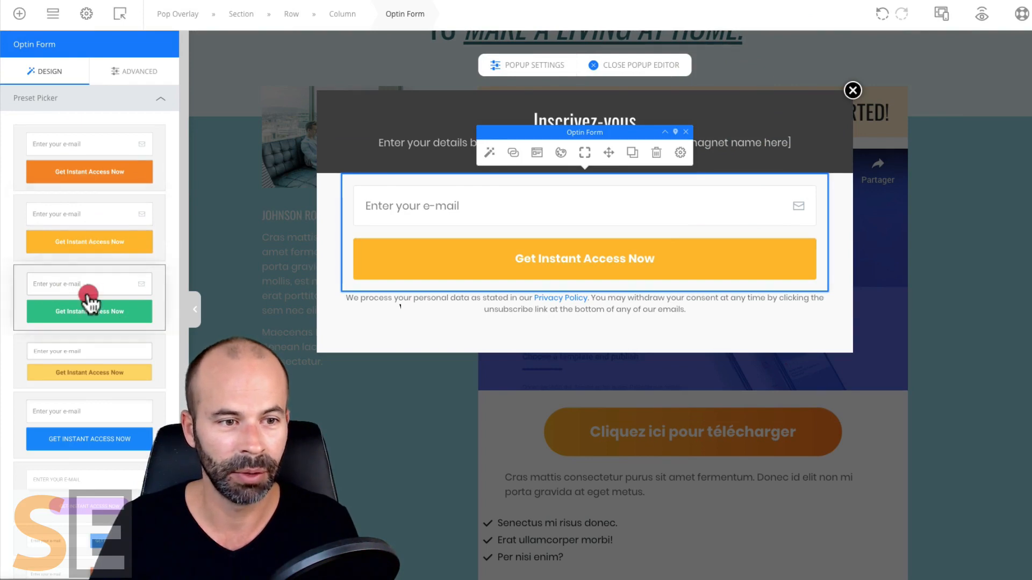
{"action": "left_click", "coordinate": [94, 361]}
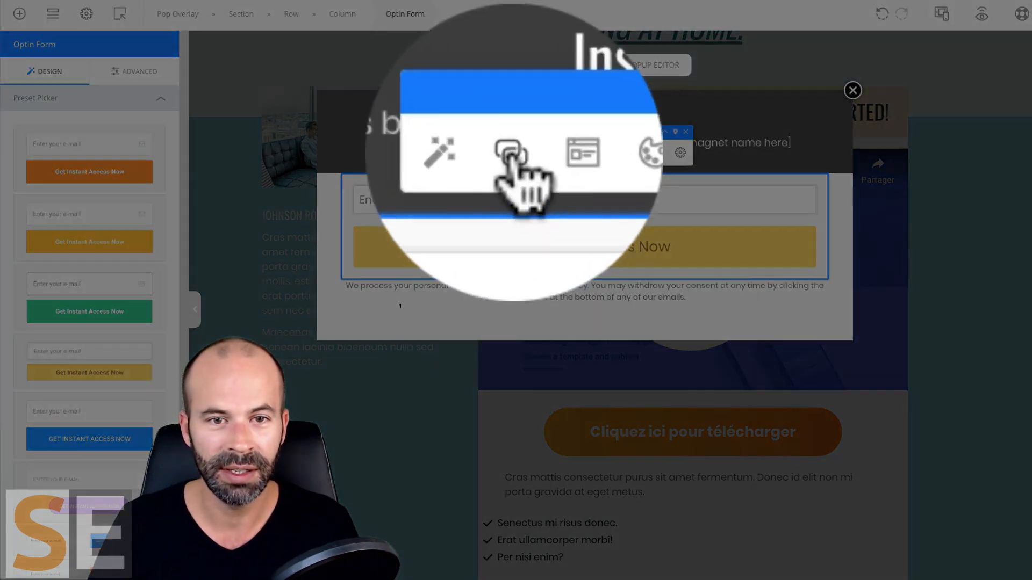
- Open the integration editor of the popup's opt-in form to review the available email service options, and close it
{"action": "left_click", "coordinate": [513, 153]}
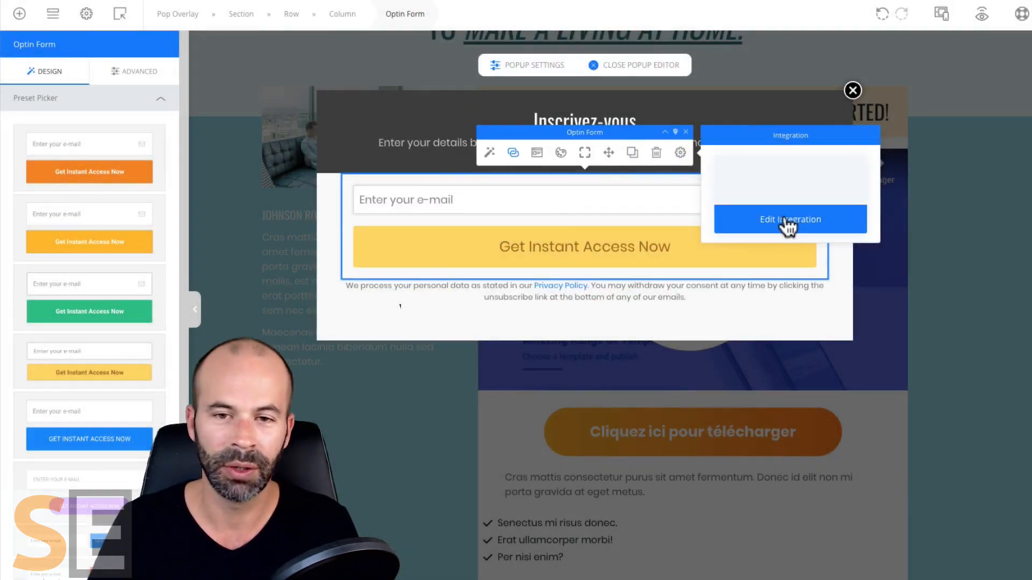
{"action": "left_click", "coordinate": [785, 222]}
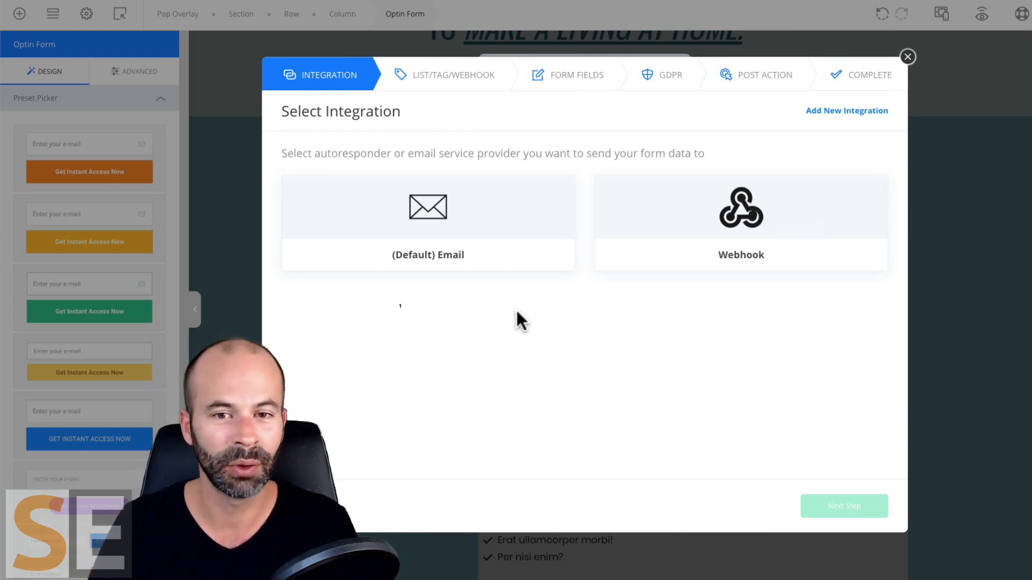
{"action": "left_click", "coordinate": [908, 57]}
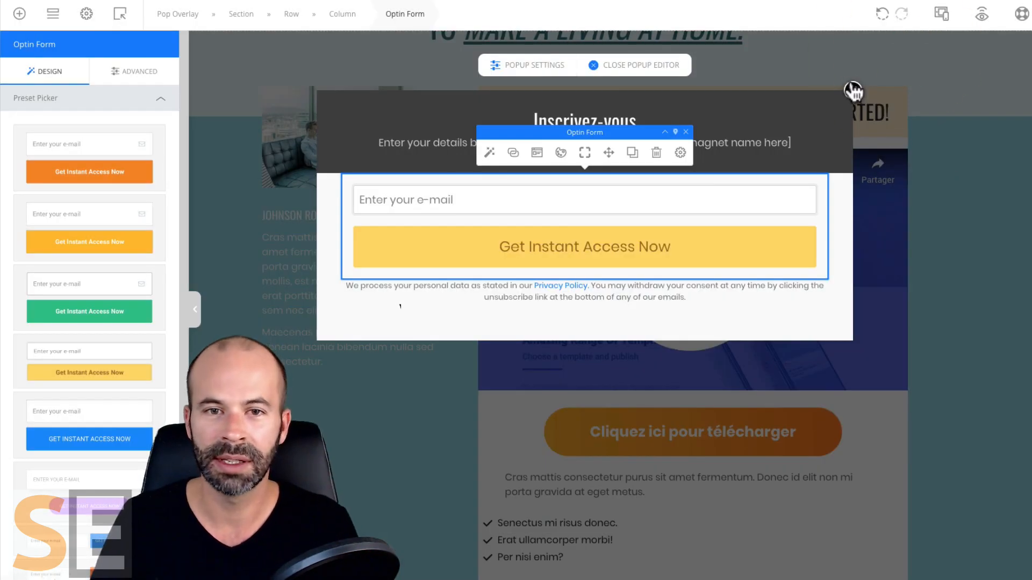
- Close the popup editor and save the landing page
{"action": "left_click", "coordinate": [628, 69]}
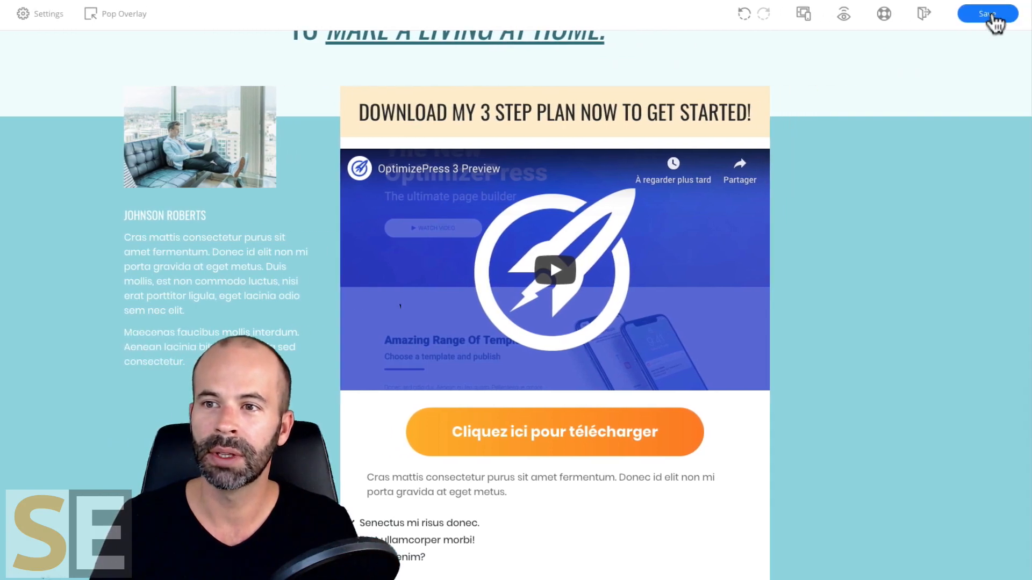
{"action": "left_click", "coordinate": [992, 15]}
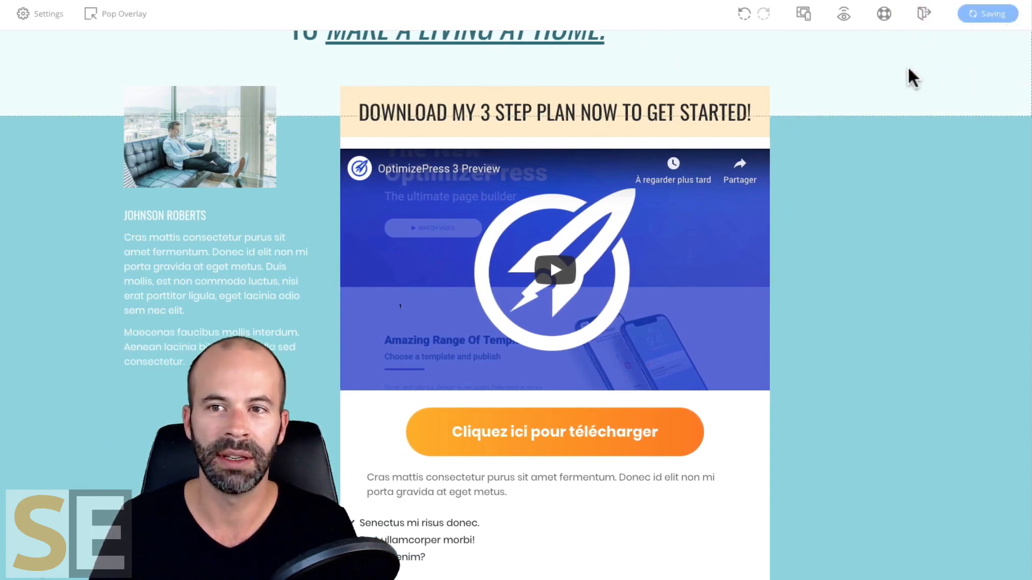
{"action": "scroll", "coordinate": [806, 241], "scroll_direction": "up", "scroll_amount": 3}
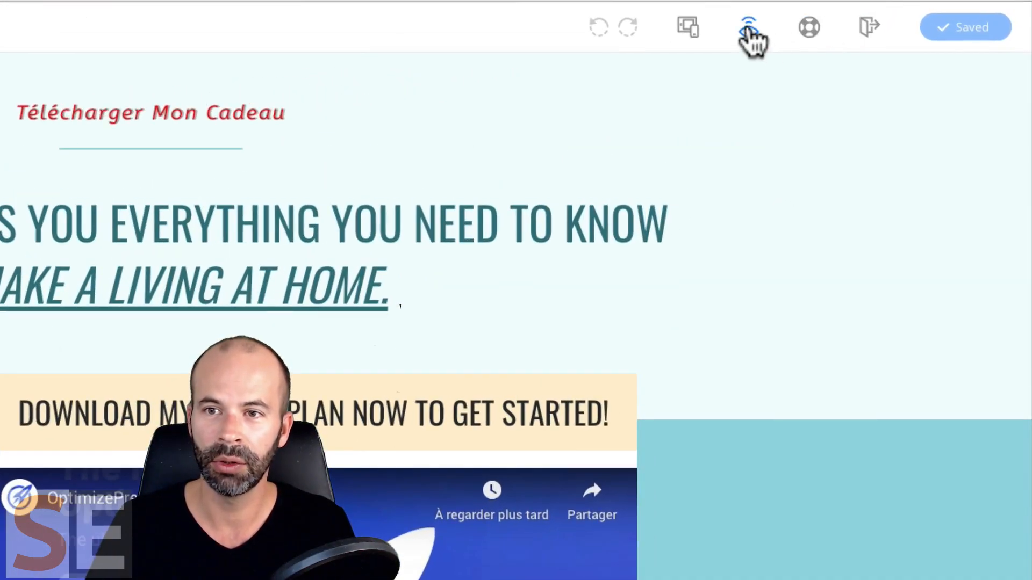
- Preview the saved page down to its footer, close the preview and exit the page builder to the WordPress page editor
{"action": "left_click", "coordinate": [747, 30]}
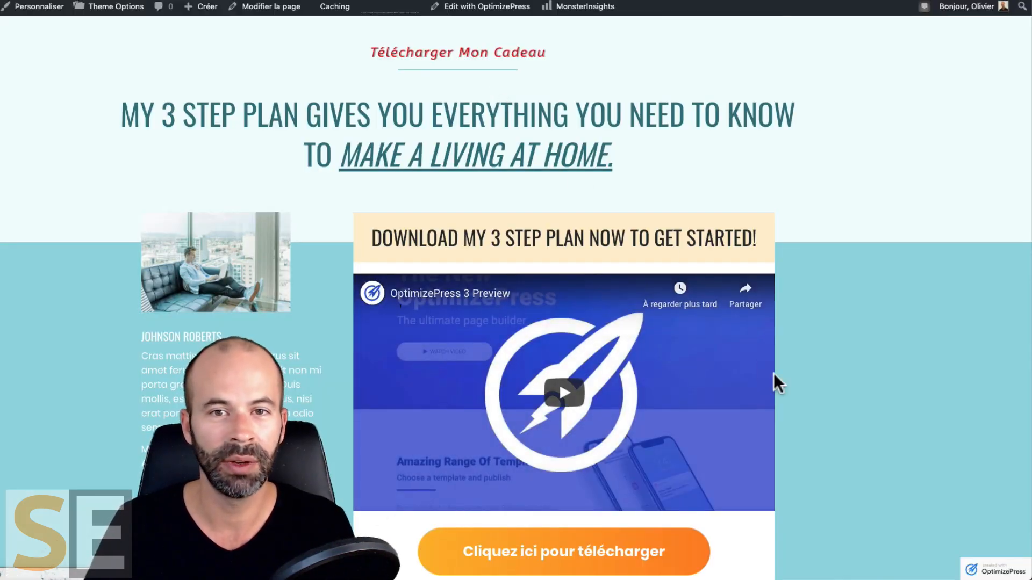
{"action": "scroll", "coordinate": [773, 373], "scroll_direction": "down", "scroll_amount": 6}
{"action": "scroll", "coordinate": [773, 373], "scroll_direction": "down", "scroll_amount": 5}
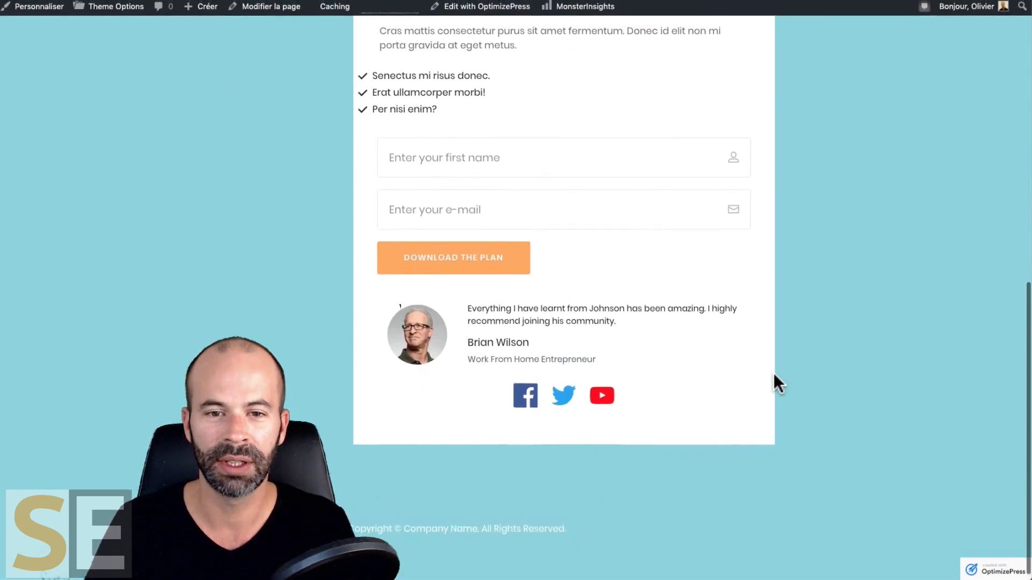
{"action": "scroll", "coordinate": [772, 372], "scroll_direction": "up", "scroll_amount": 10}
{"action": "key", "text": "super+w"}
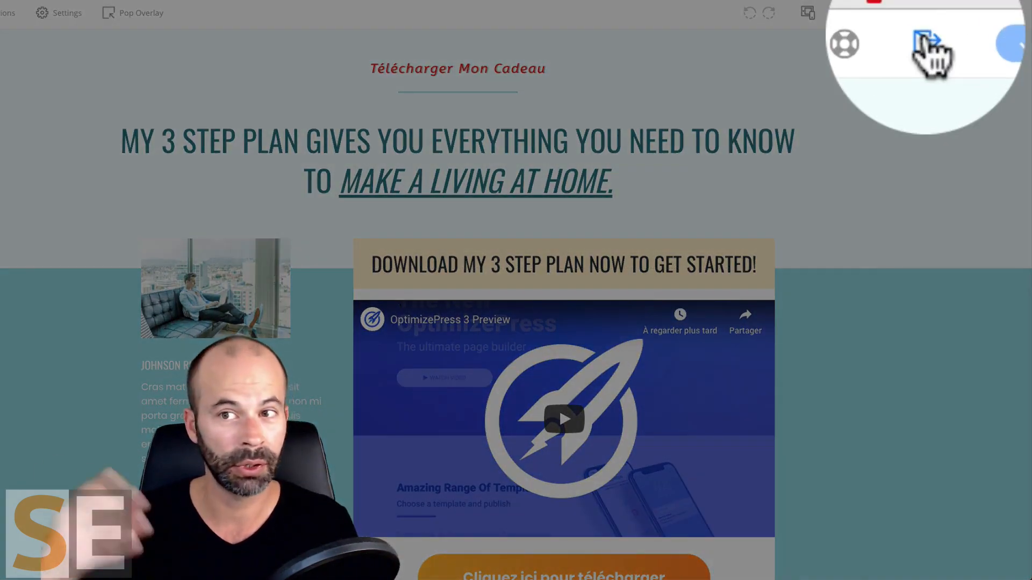
{"action": "left_click", "coordinate": [922, 13]}
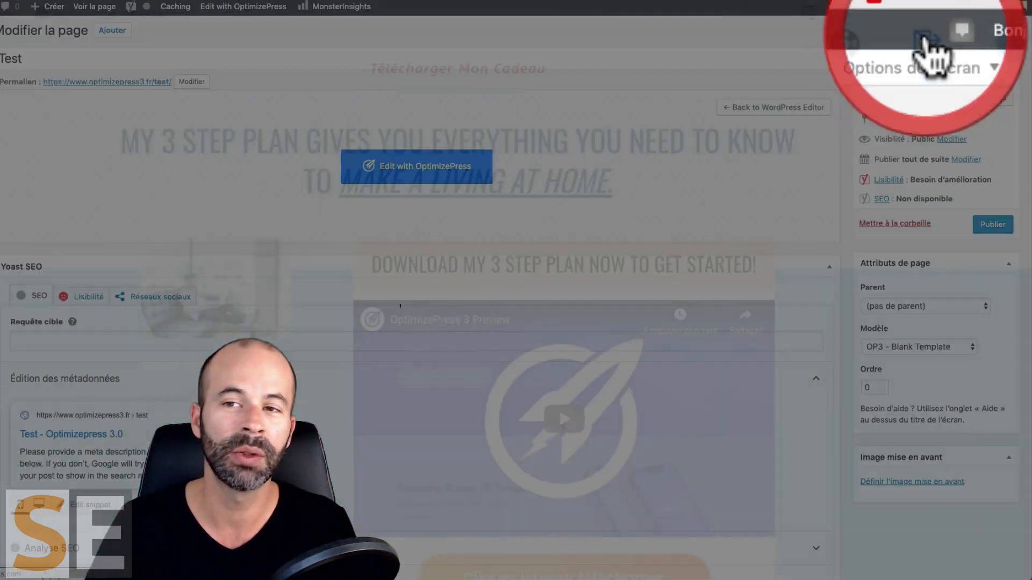